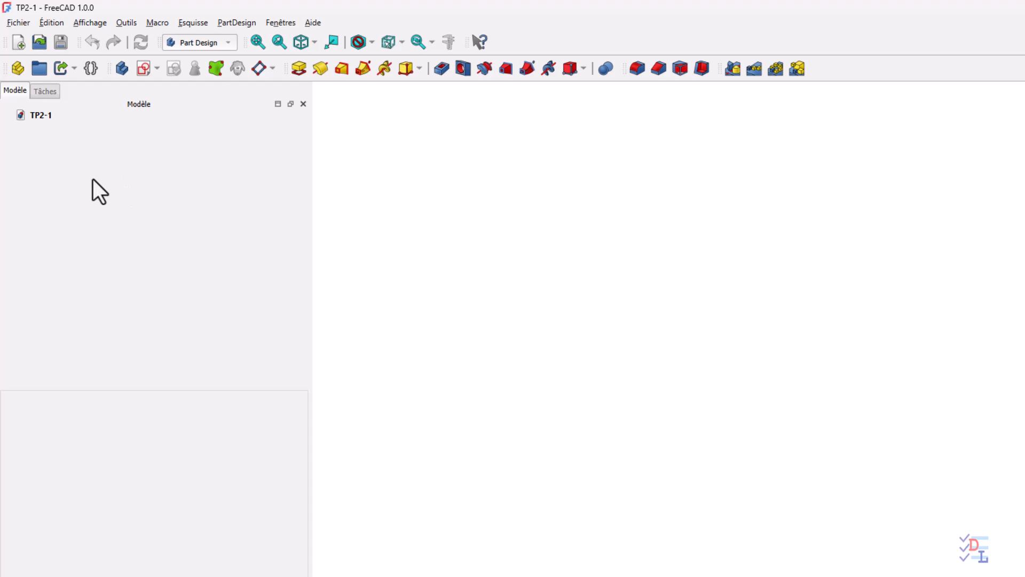
Create a new body and start a sketch on its XY plane
{"action": "left_click", "coordinate": [121, 67]}
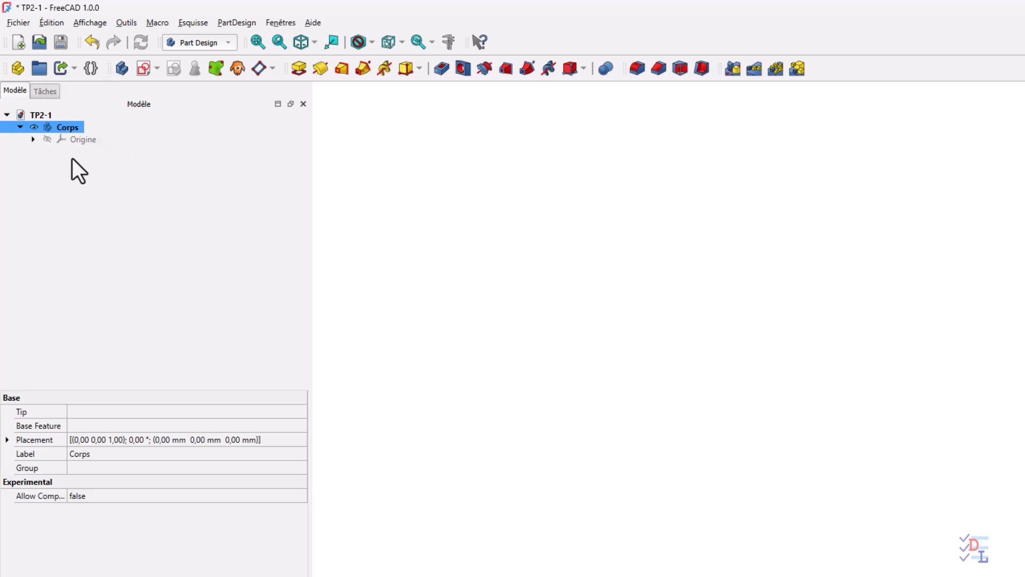
{"action": "left_click", "coordinate": [143, 69]}
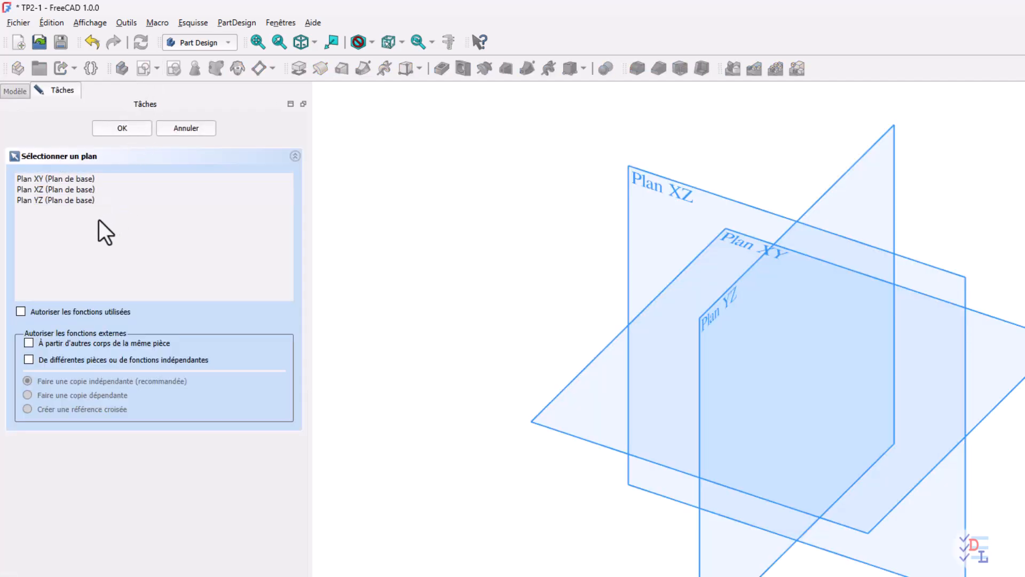
{"action": "left_click", "coordinate": [71, 179]}
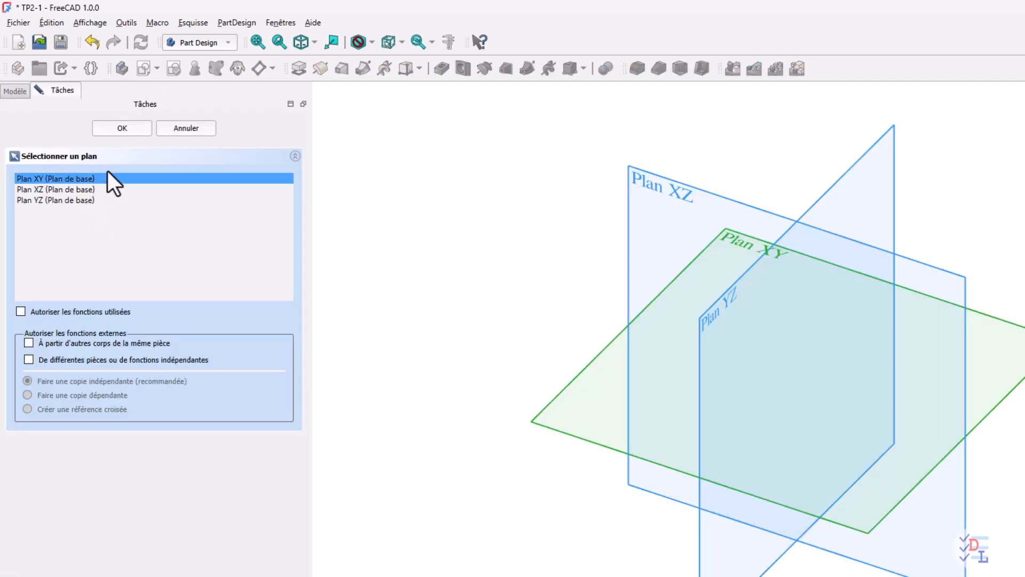
{"action": "left_click", "coordinate": [131, 128]}
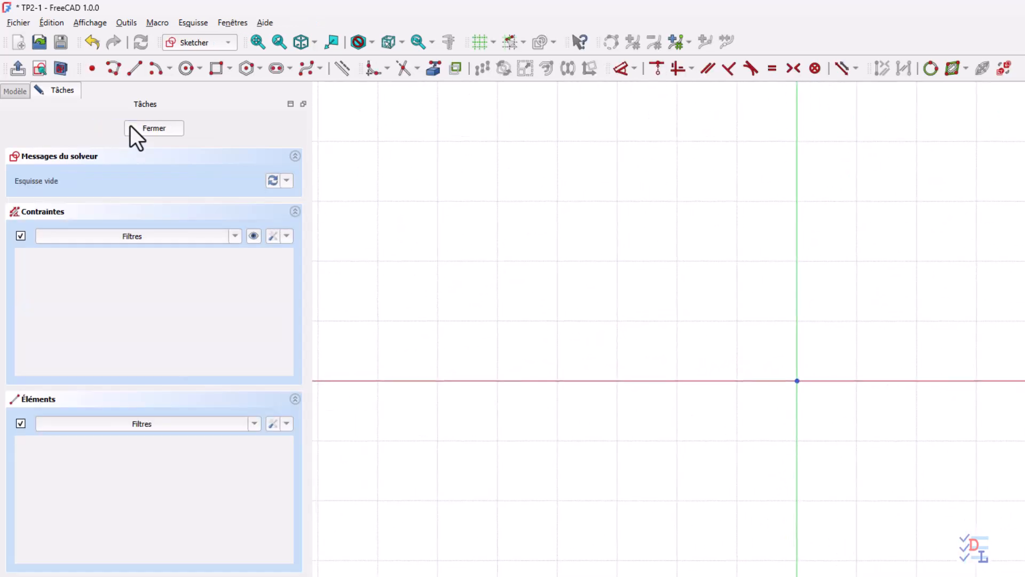
Check the sketch's automatic constraint and automatic redundancy removal options
{"action": "scroll", "coordinate": [678, 302], "scroll_direction": "down", "scroll_amount": 2}
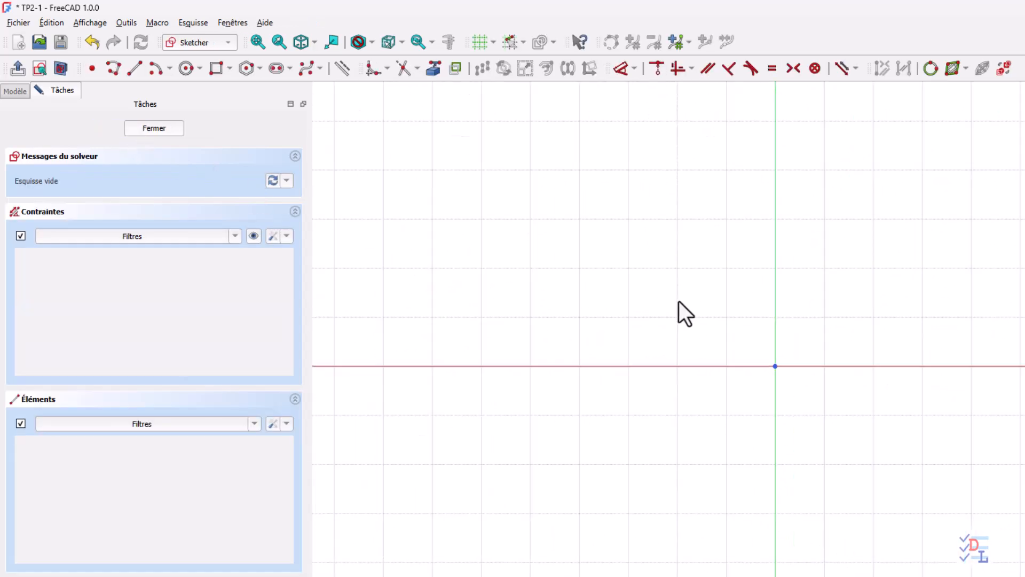
{"action": "mouse_move", "coordinate": [678, 301]}
{"action": "middle_mouse_down"}
{"action": "mouse_move", "coordinate": [508, 371]}
{"action": "mouse_move", "coordinate": [487, 357]}
{"action": "middle_mouse_up"}
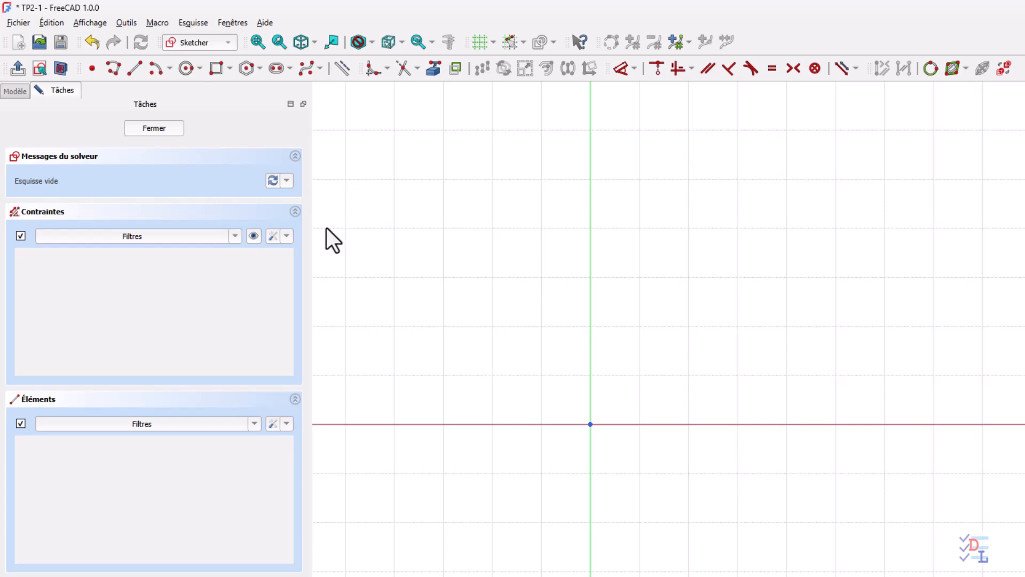
{"action": "left_click", "coordinate": [286, 236]}
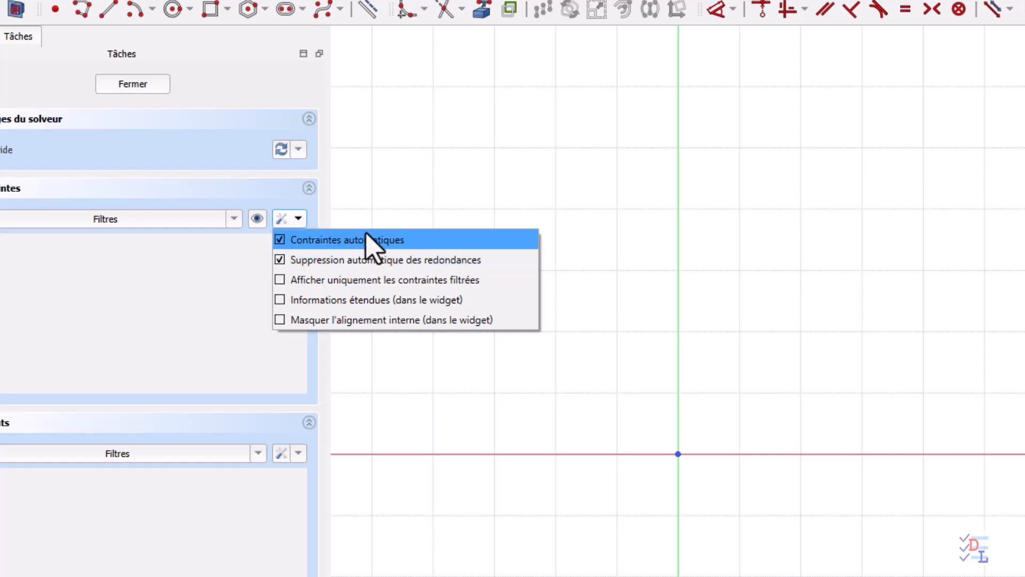
{"action": "left_click", "coordinate": [404, 187]}
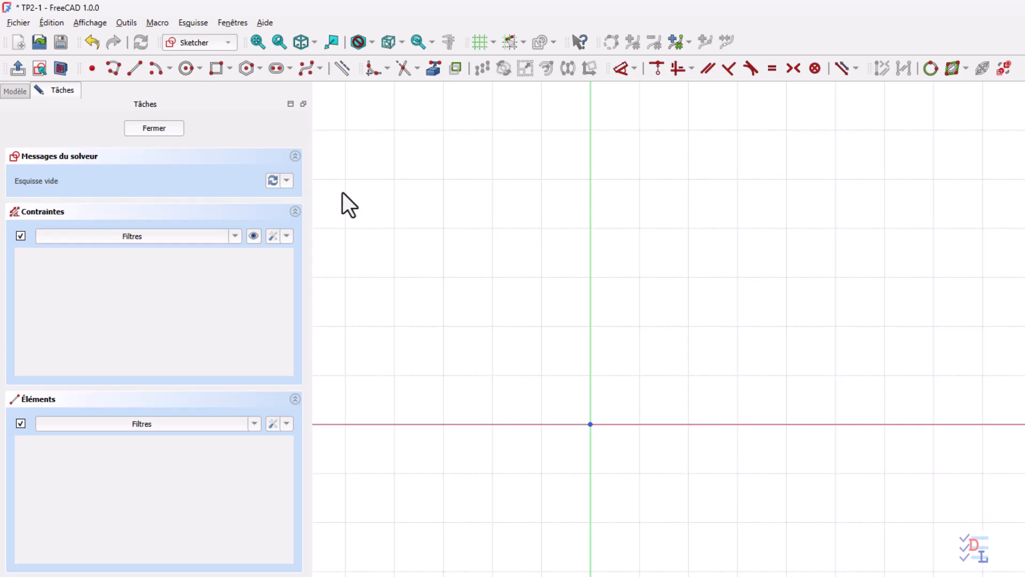
Draw a circle about 79 mm in diameter centred on the sketch origin
{"action": "left_click", "coordinate": [186, 70]}
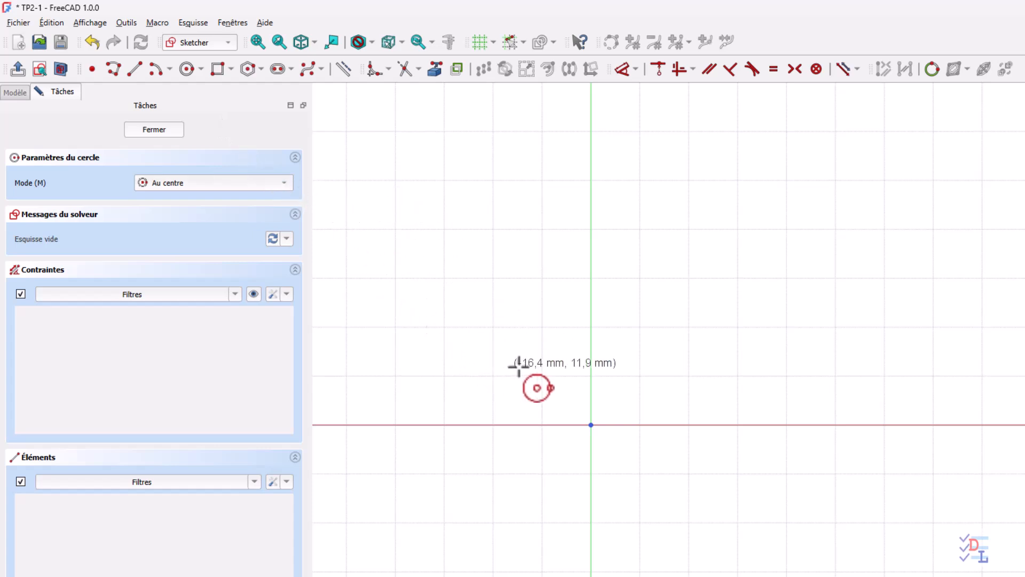
{"action": "scroll", "coordinate": [609, 439], "scroll_direction": "up", "scroll_amount": 2}
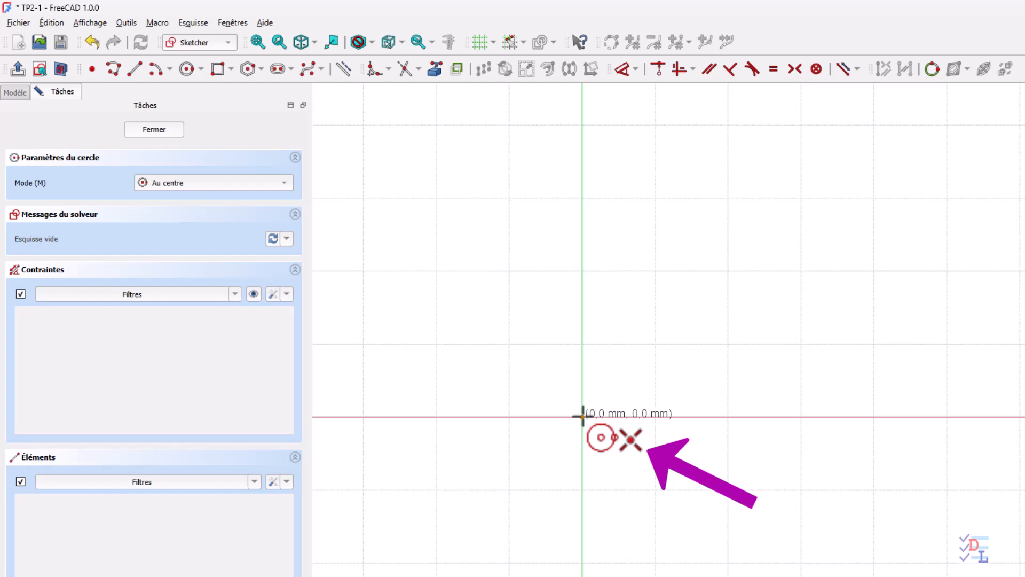
{"action": "left_click", "coordinate": [582, 416]}
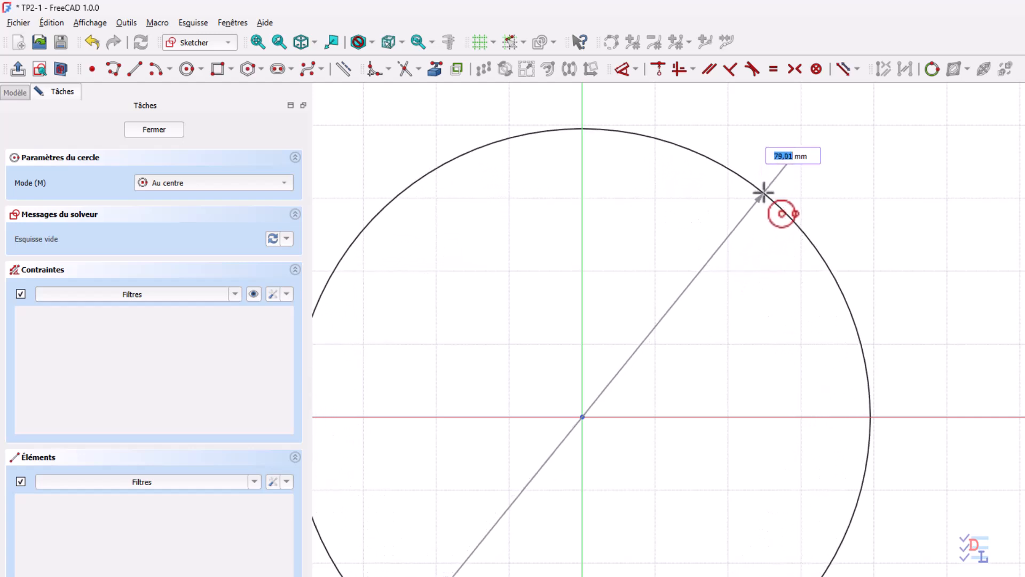
{"action": "left_click", "coordinate": [763, 192]}
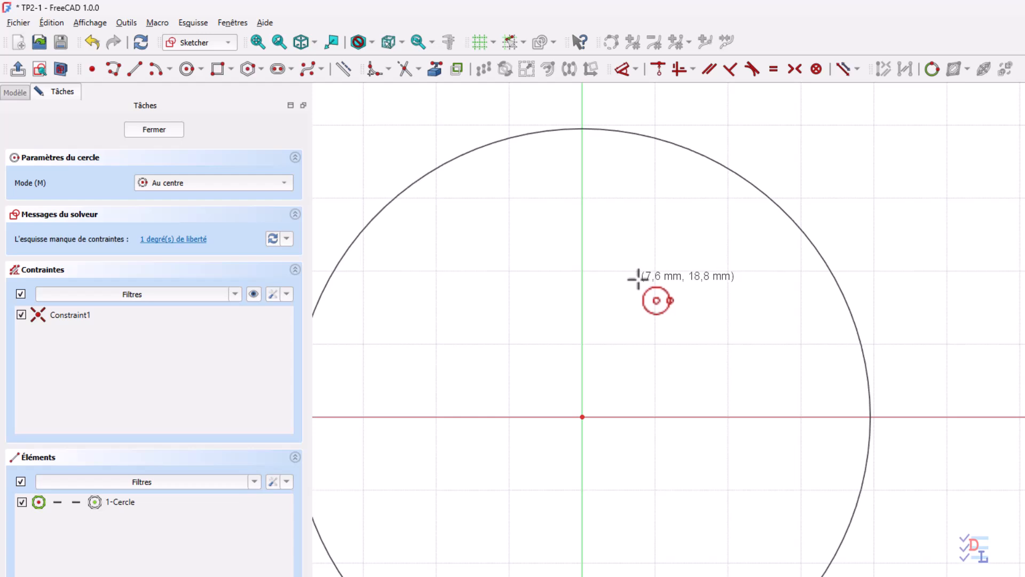
{"action": "key", "text": "Escape"}
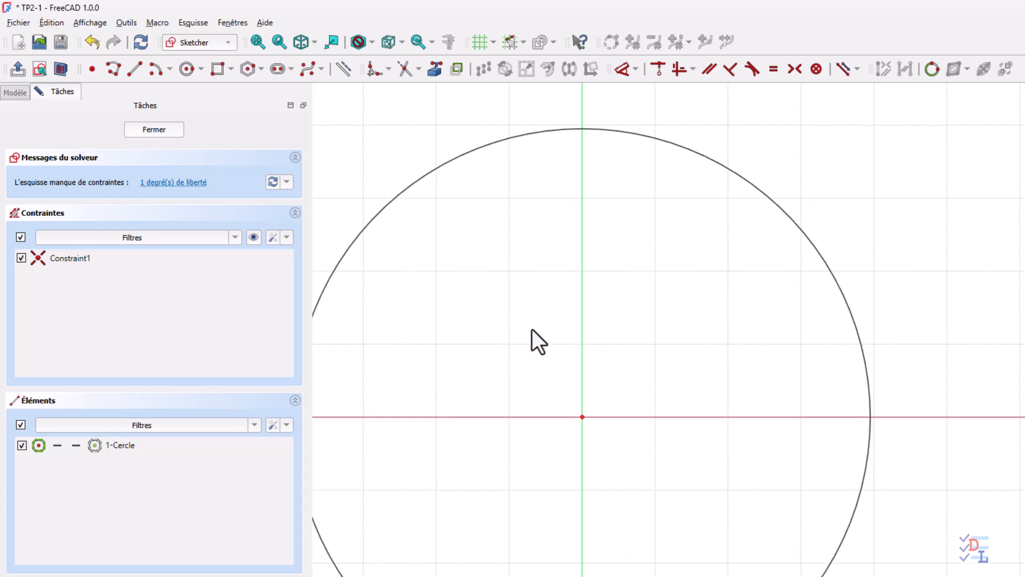
Draw a 180° arc of about 20 mm radius centred on the origin, bulging left, with both endpoints on the vertical axis
{"action": "left_click", "coordinate": [155, 69]}
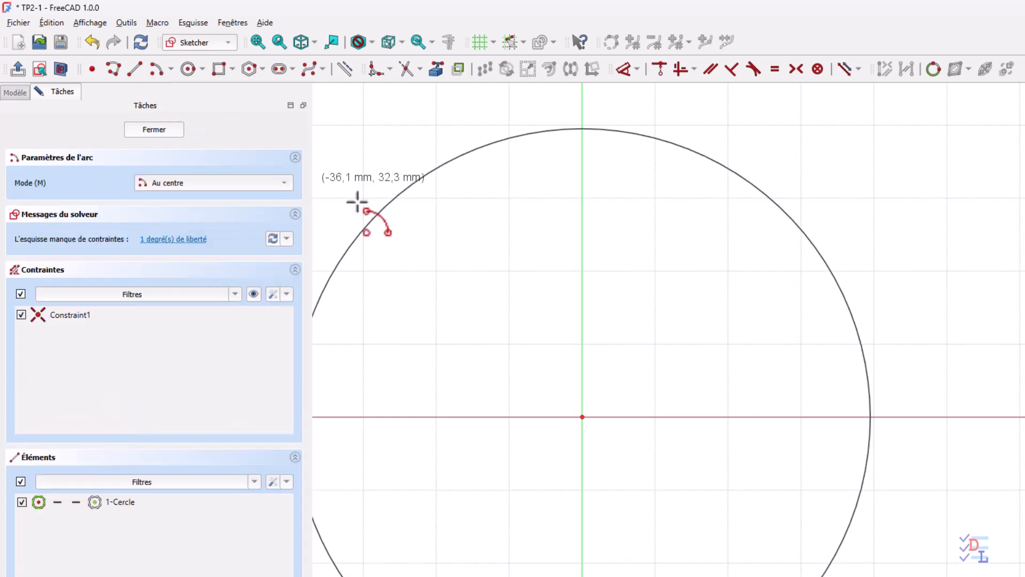
{"action": "left_click", "coordinate": [582, 416]}
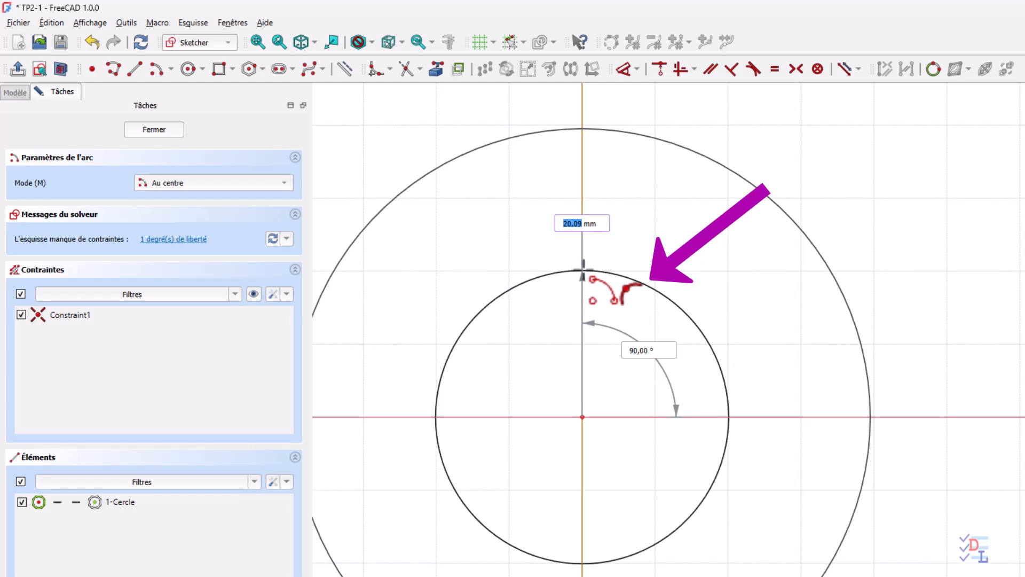
{"action": "left_click", "coordinate": [582, 269]}
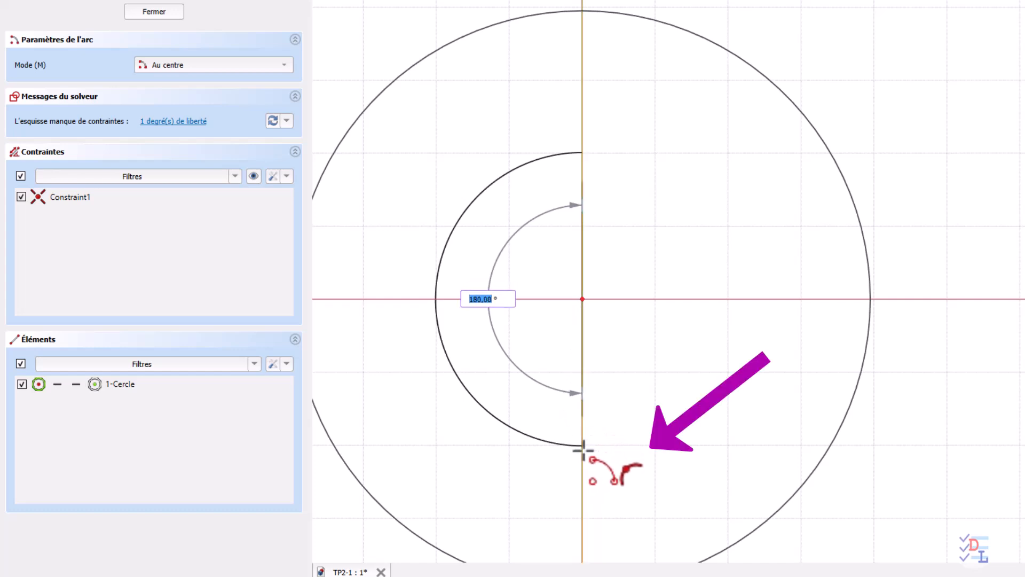
{"action": "left_click", "coordinate": [582, 449]}
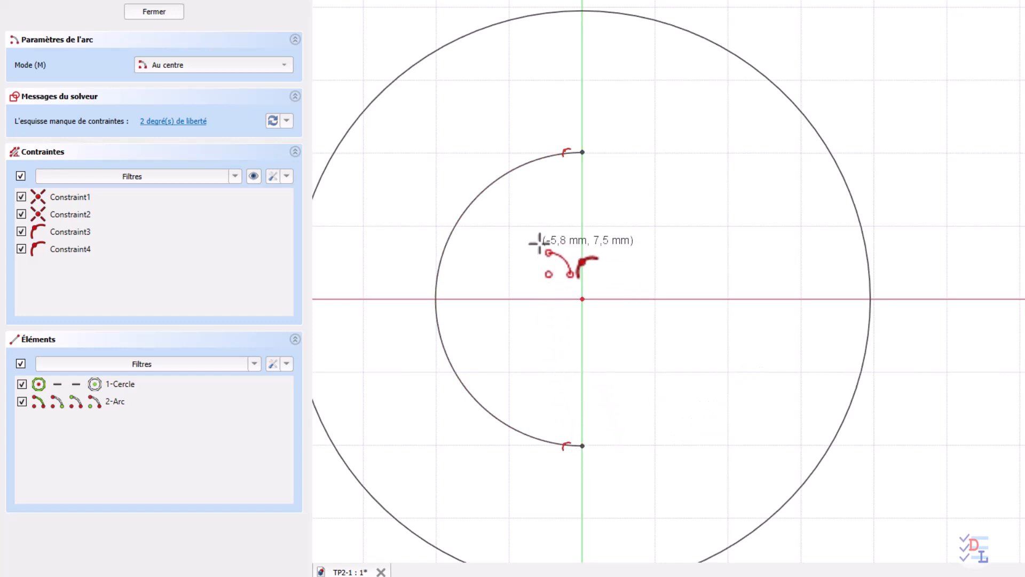
{"action": "key", "text": "Escape"}
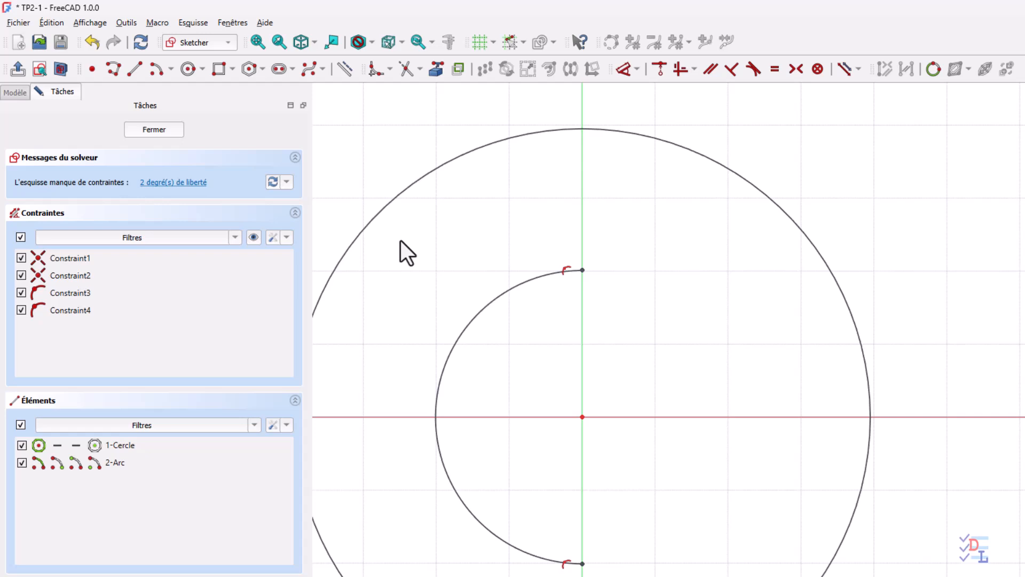
Draw two horizontal lines from the arc's upper and lower endpoints rightward to the large circle
{"action": "left_click", "coordinate": [135, 69]}
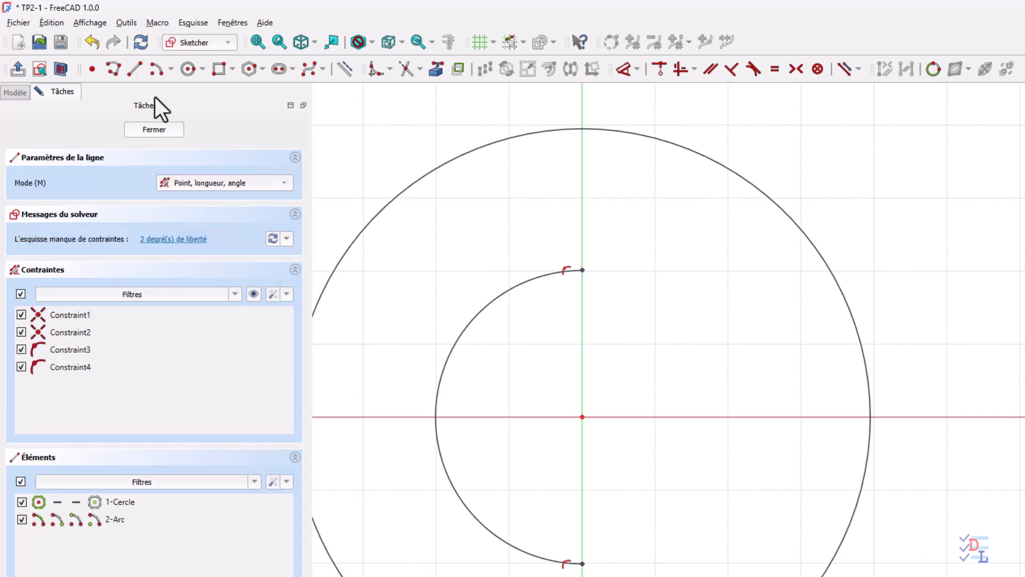
{"action": "left_click", "coordinate": [582, 269]}
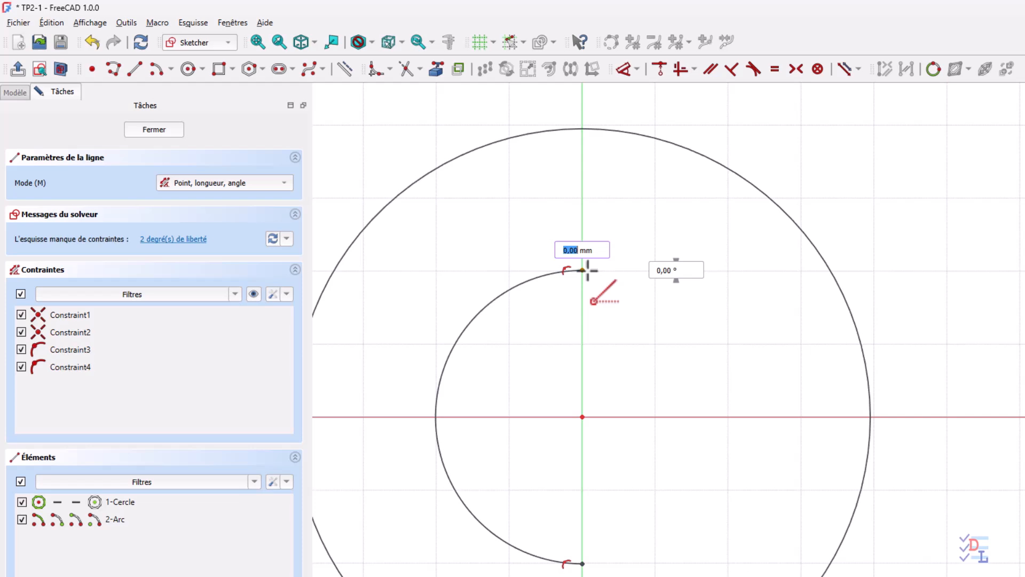
{"action": "left_click", "coordinate": [831, 271]}
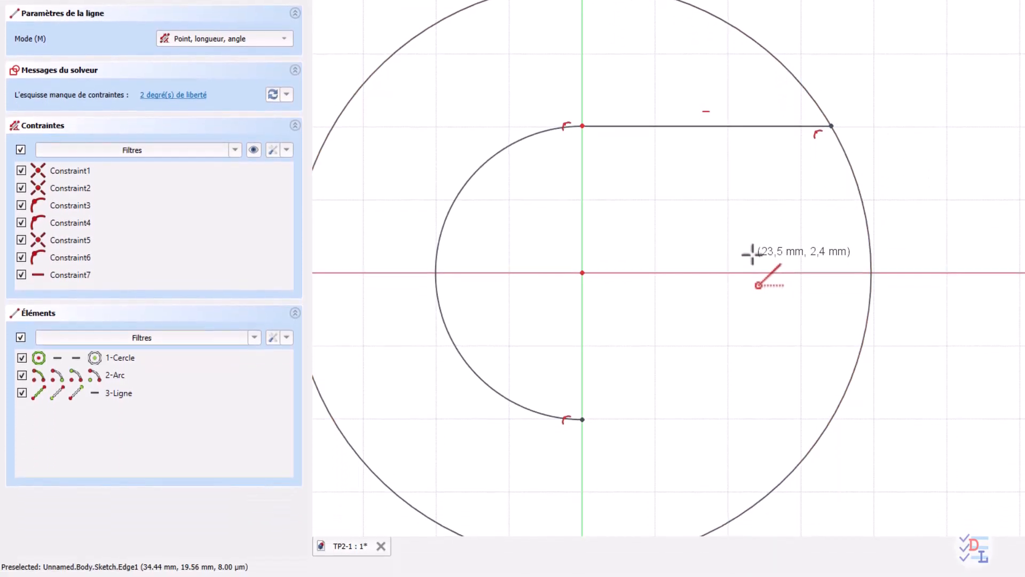
{"action": "left_click", "coordinate": [582, 418]}
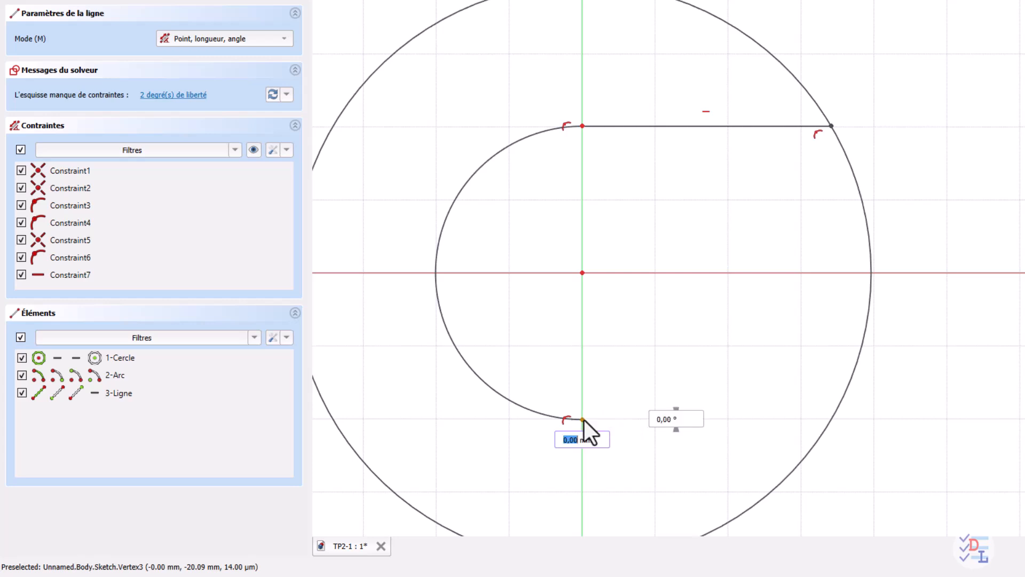
{"action": "left_click", "coordinate": [830, 420]}
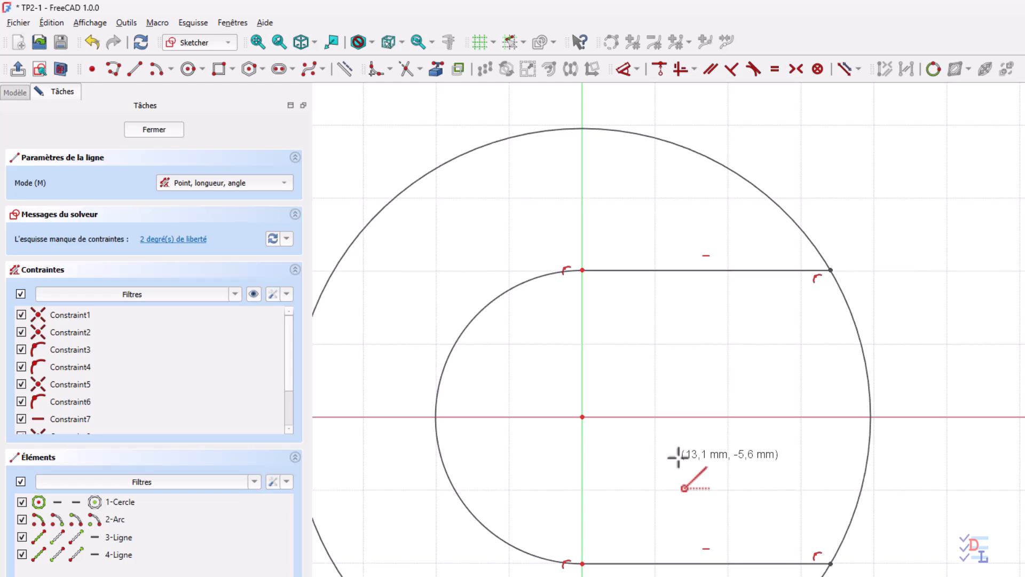
{"action": "right_click", "coordinate": [678, 457]}
{"action": "left_click", "coordinate": [207, 461]}
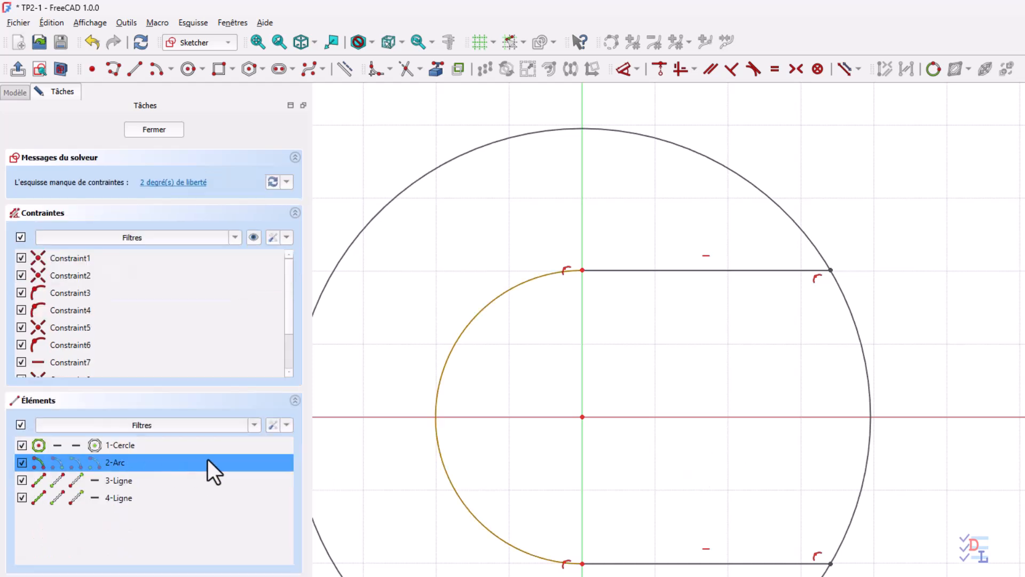
{"action": "left_click", "coordinate": [378, 454]}
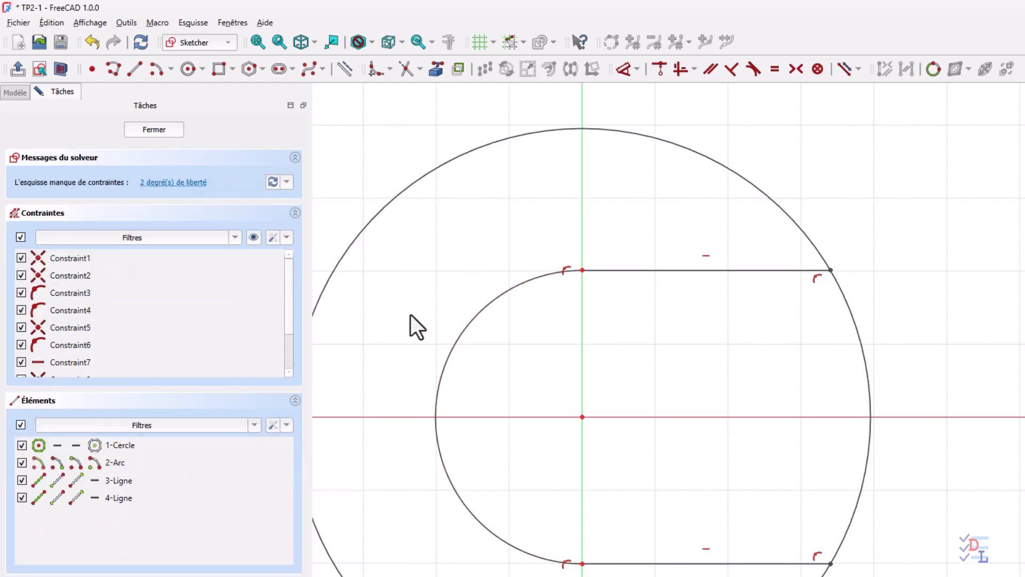
Draw three circles about 7 mm in diameter between arc and outer circle, centred on the upper vertical, left horizontal and lower vertical axes
{"action": "left_click", "coordinate": [188, 68]}
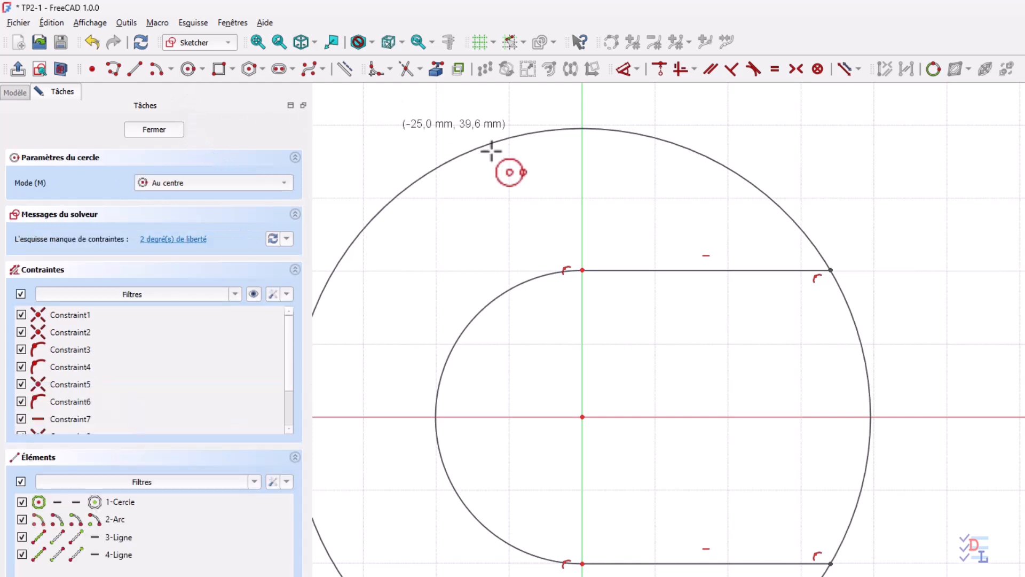
{"action": "left_click", "coordinate": [581, 196]}
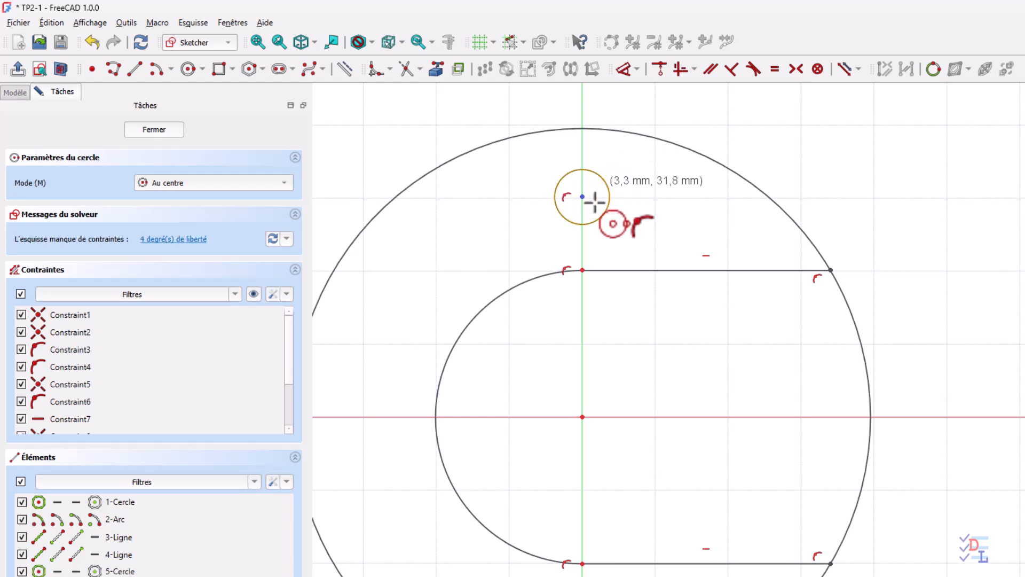
{"action": "left_click", "coordinate": [594, 202]}
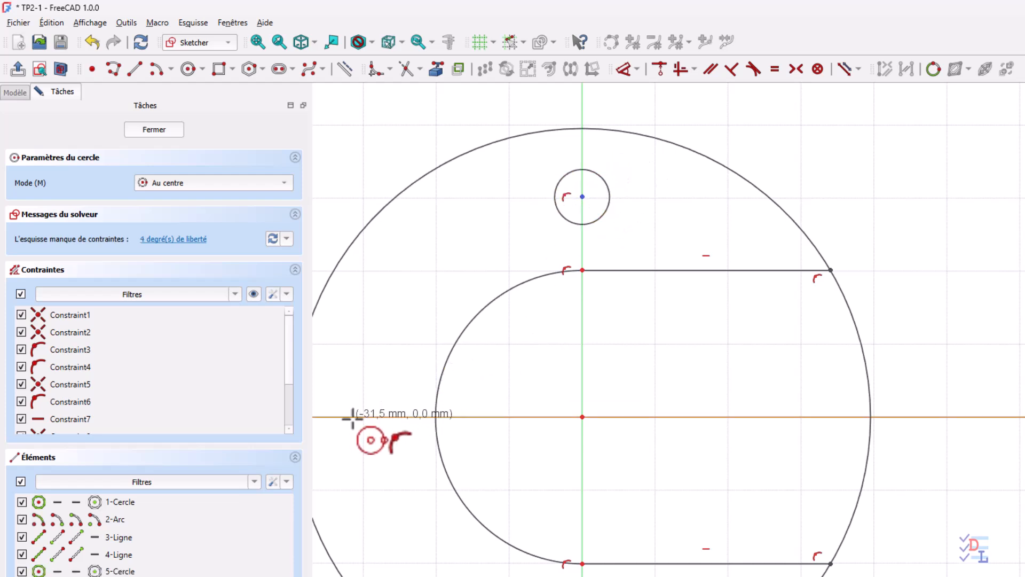
{"action": "middle_click_drag", "start_coordinate": [362, 416], "coordinate": [406, 414]}
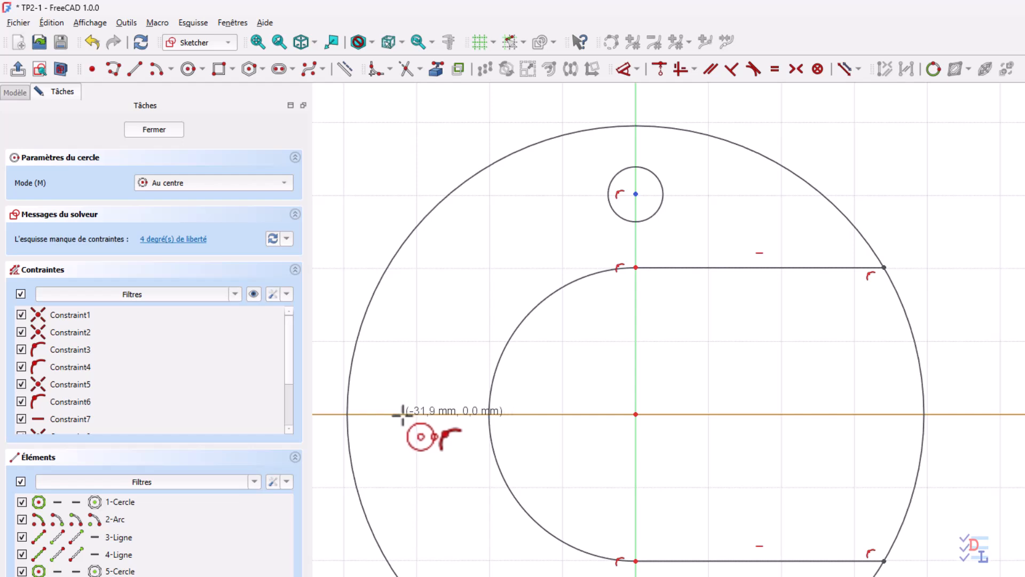
{"action": "left_click", "coordinate": [402, 414]}
{"action": "left_click", "coordinate": [427, 402]}
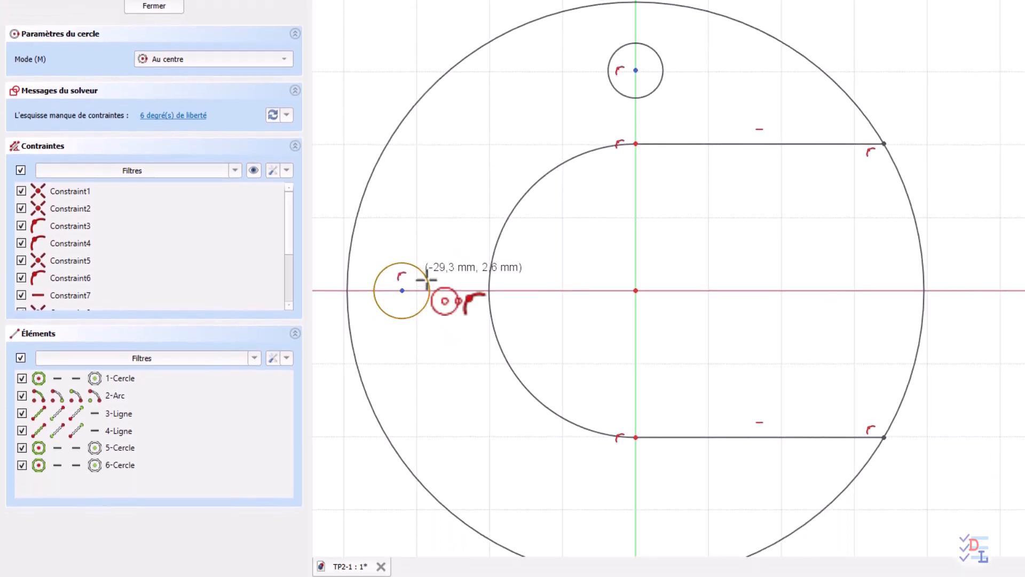
{"action": "left_click", "coordinate": [635, 513]}
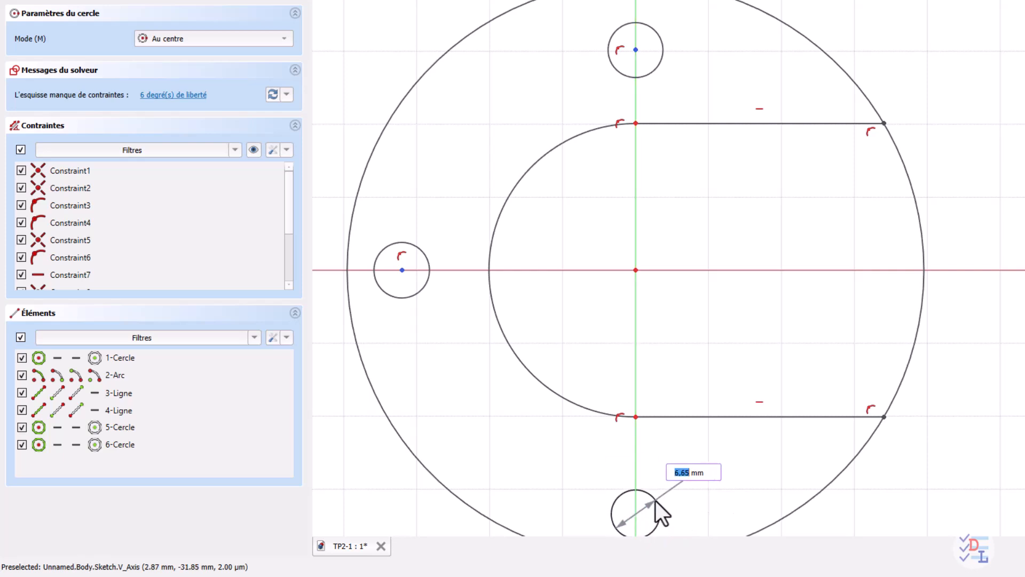
{"action": "left_click", "coordinate": [659, 498]}
{"action": "key", "text": "Escape"}
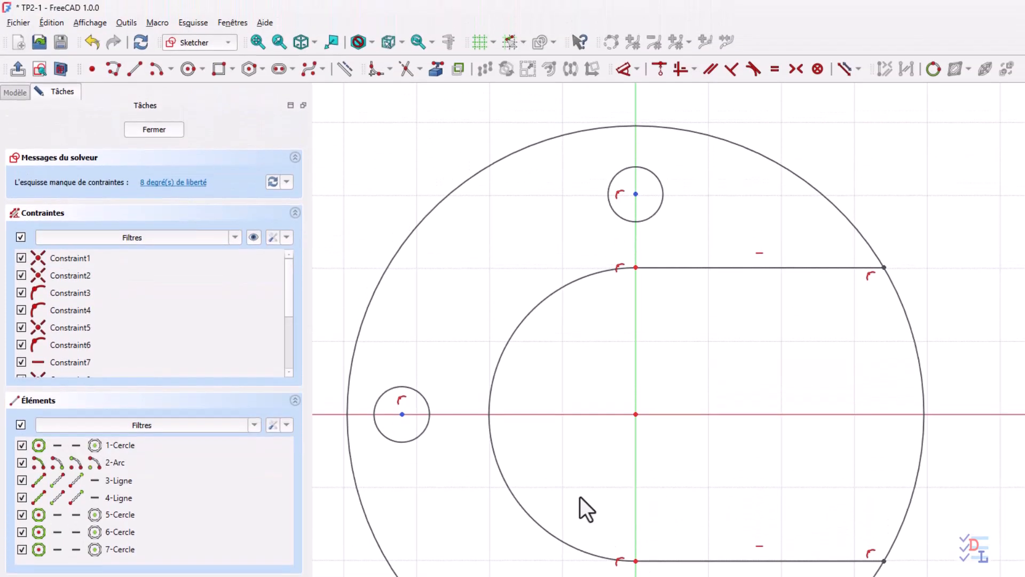
Make the three small hole circles equal in size with an equality constraint
{"action": "scroll", "coordinate": [537, 388], "scroll_direction": "down", "scroll_amount": 1}
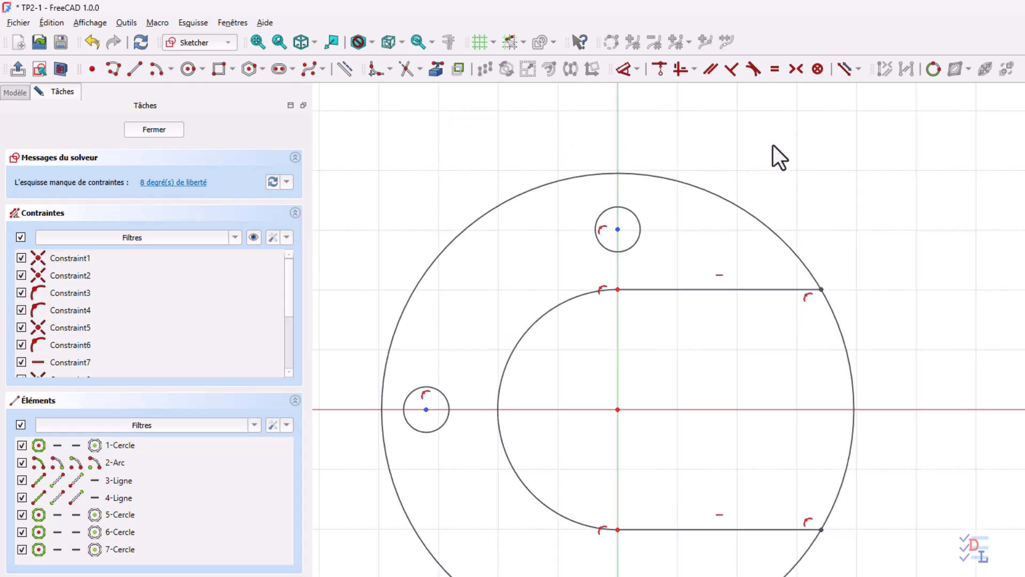
{"action": "left_click", "coordinate": [626, 251]}
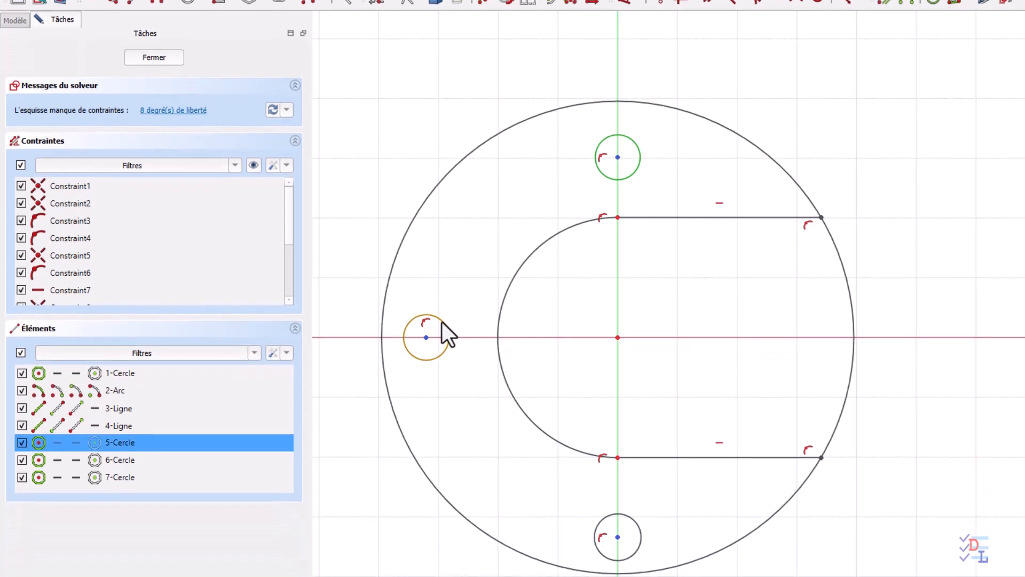
{"action": "left_click", "coordinate": [441, 321]}
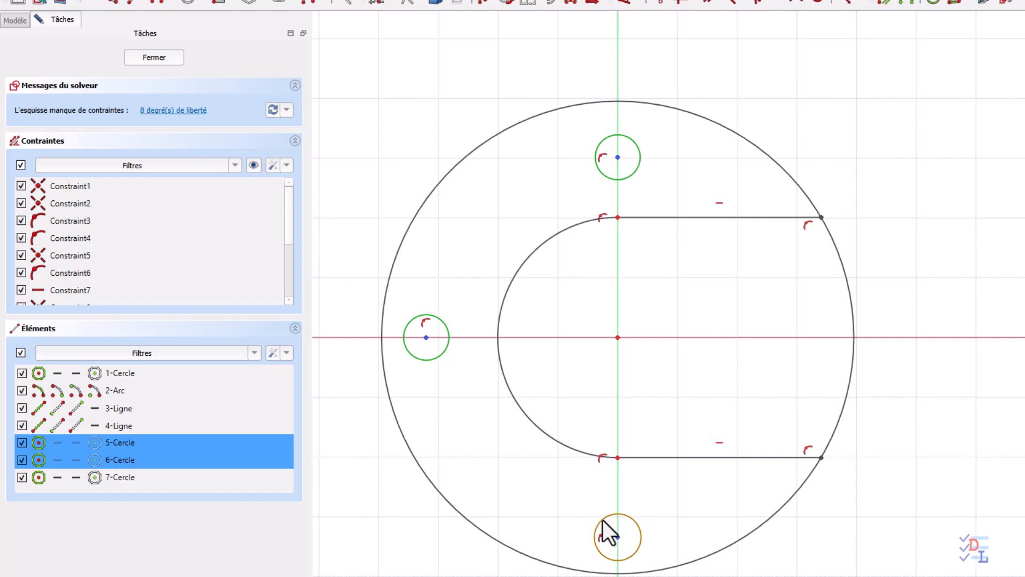
{"action": "left_click", "coordinate": [603, 520]}
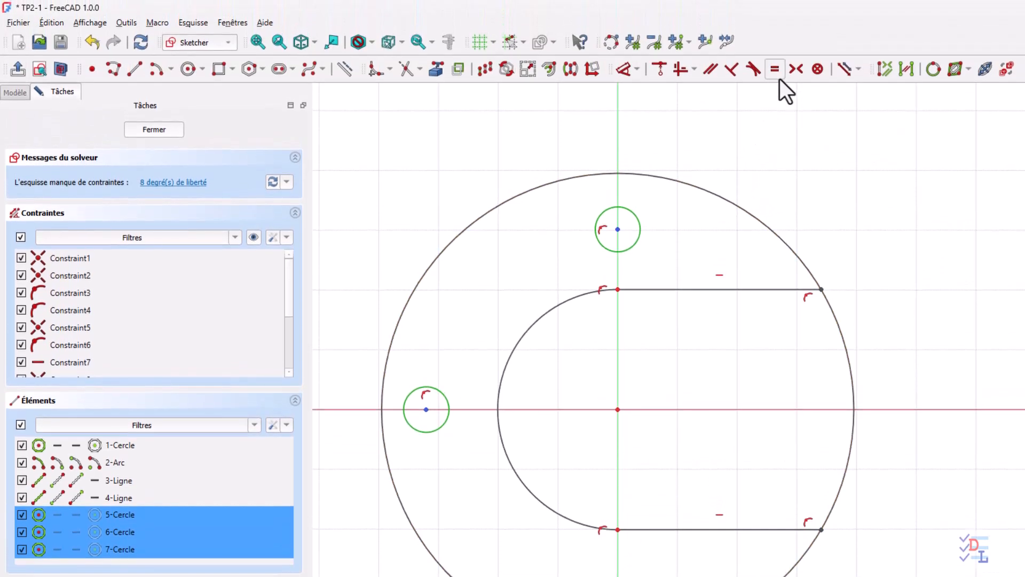
{"action": "left_click", "coordinate": [775, 70]}
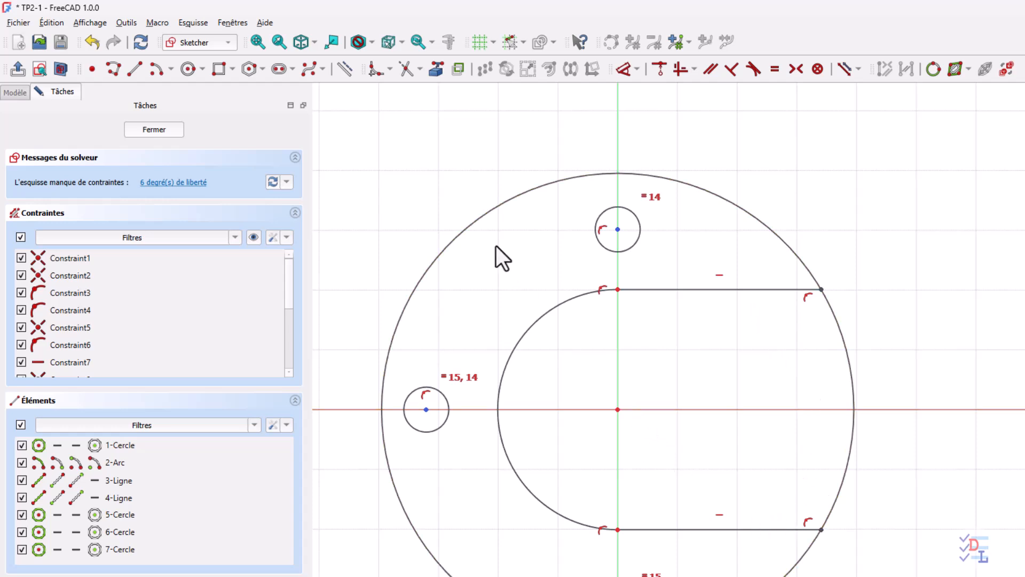
Trim the outer circle across the slot opening and pull the slot arc's upper endpoint inward to a radius of about 17 mm
{"action": "left_click", "coordinate": [406, 70]}
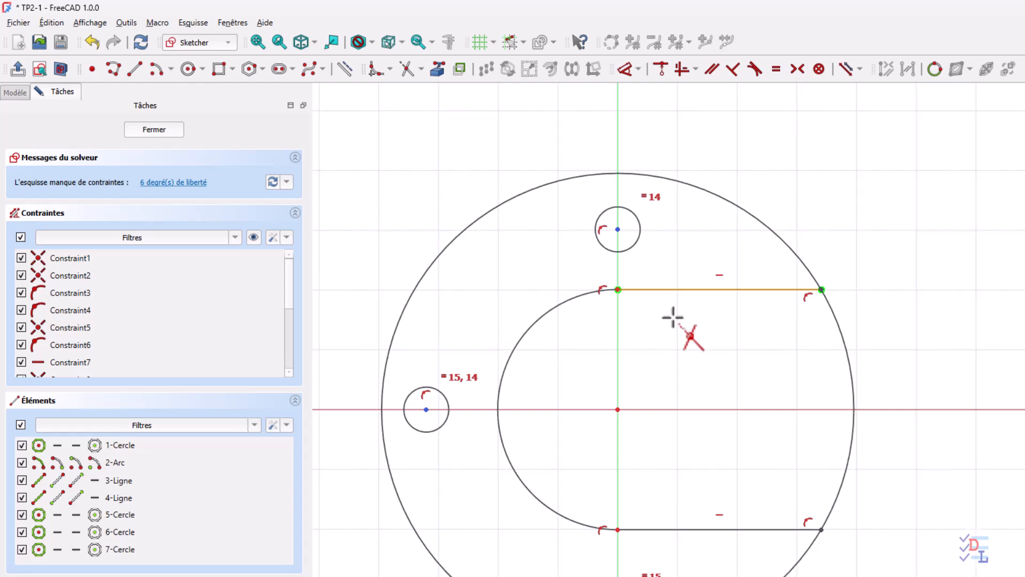
{"action": "left_click", "coordinate": [849, 361]}
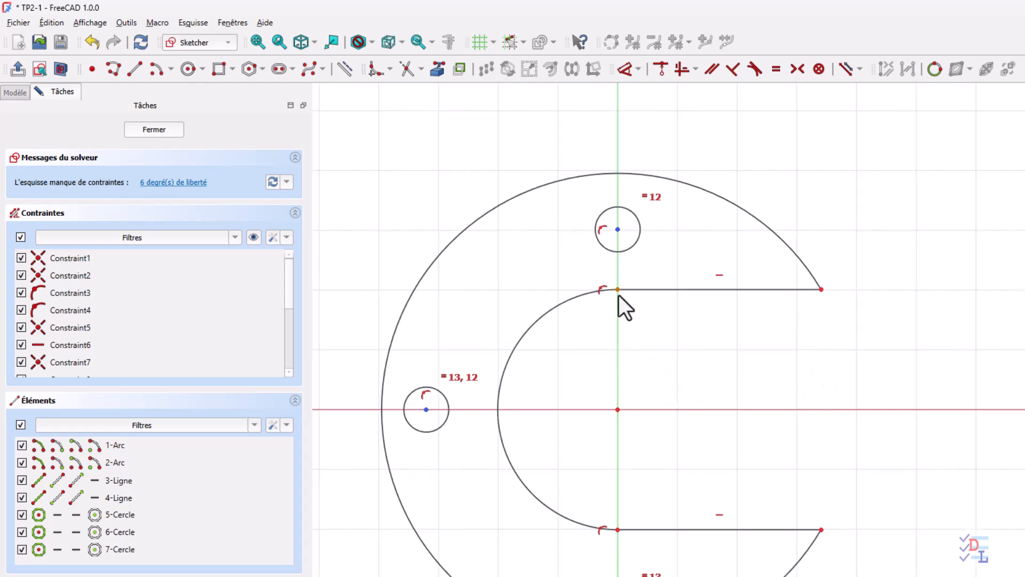
{"action": "left_click_drag", "start_coordinate": [619, 297], "coordinate": [539, 308]}
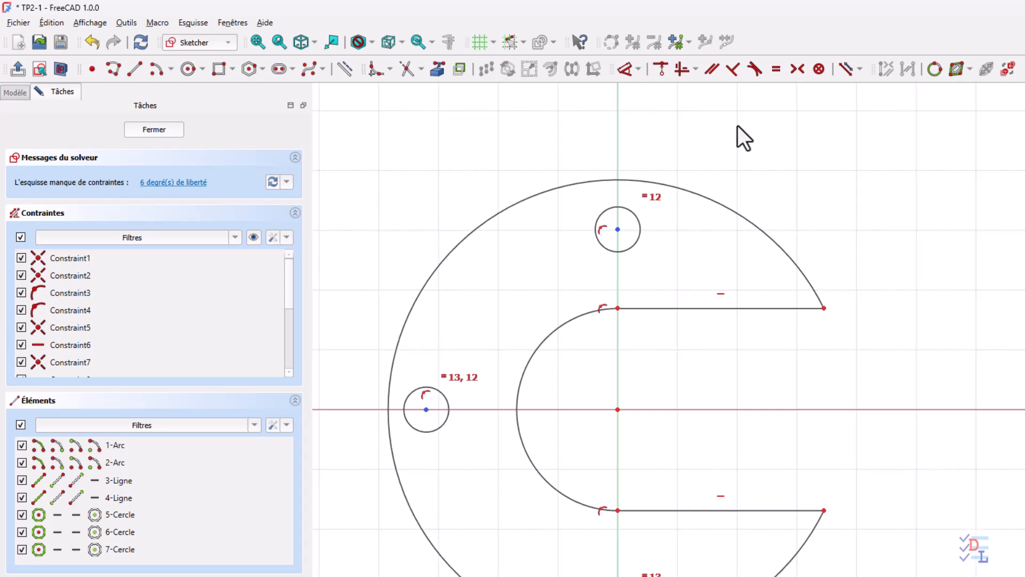
Dimension the large outer arc as a diameter of 80 mm, with the label outside its upper-left edge
{"action": "left_click", "coordinate": [624, 69]}
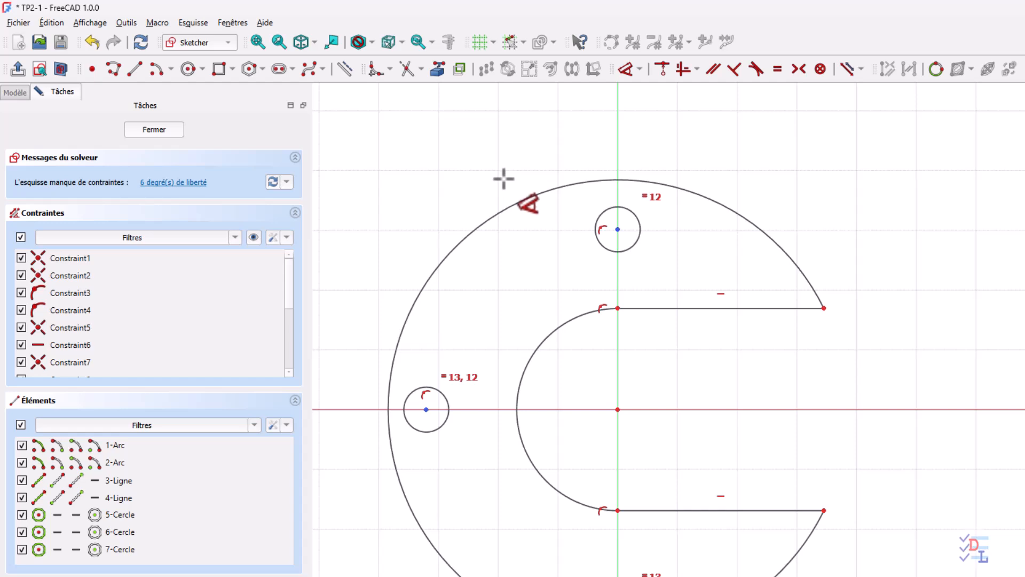
{"action": "left_click", "coordinate": [502, 211]}
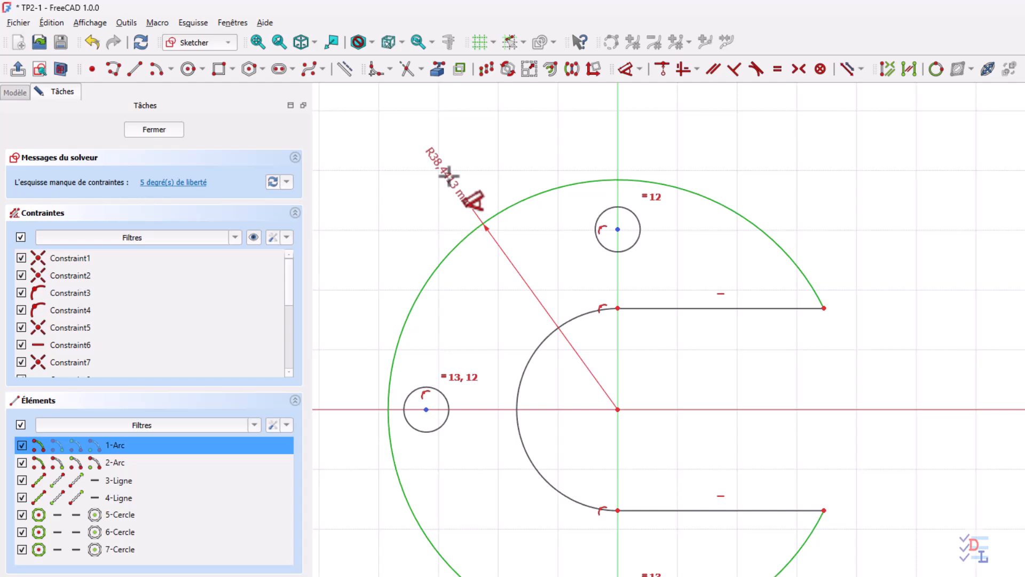
{"action": "key", "text": "m"}
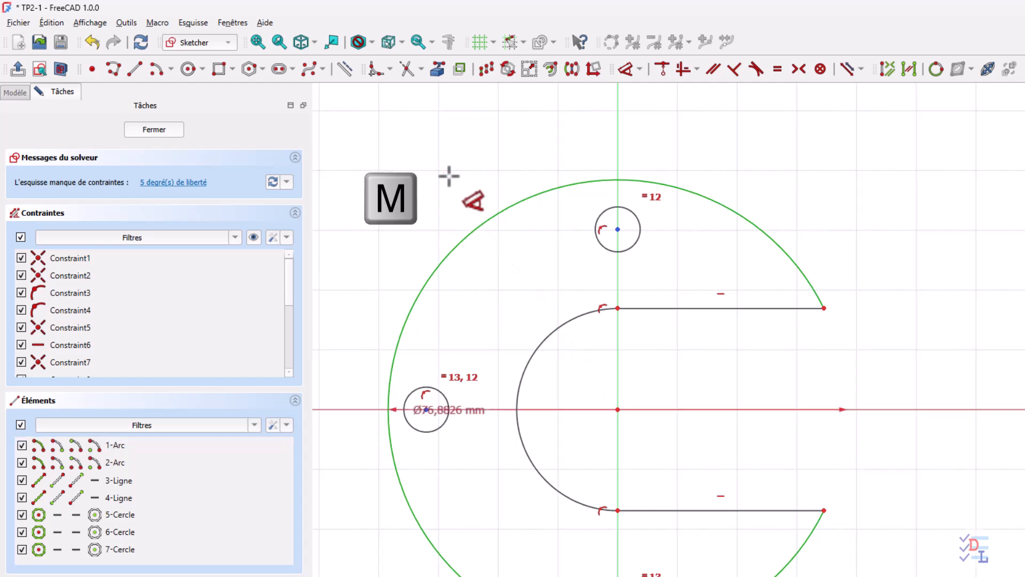
{"action": "left_click", "coordinate": [409, 227]}
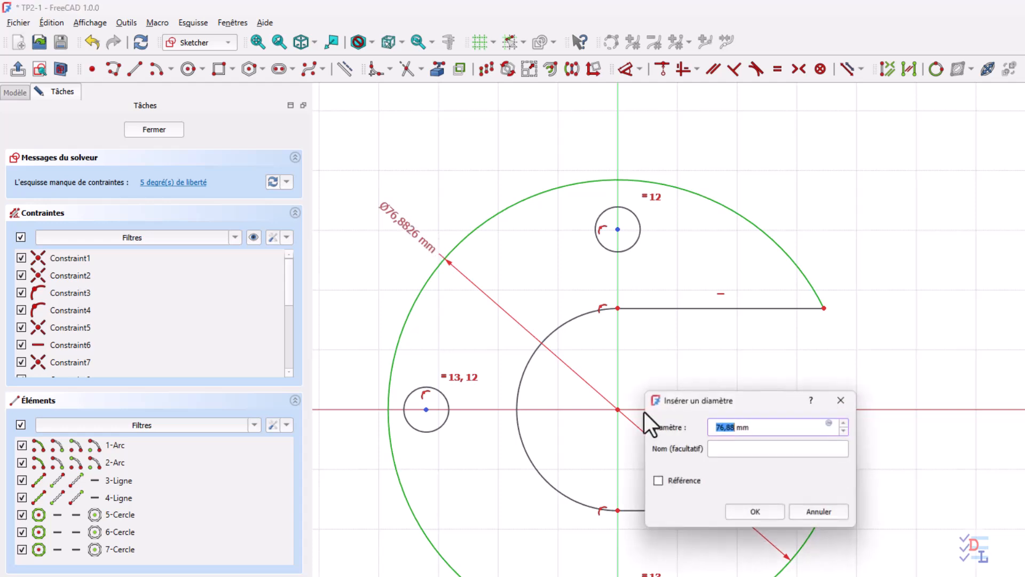
{"action": "type", "text": "80"}
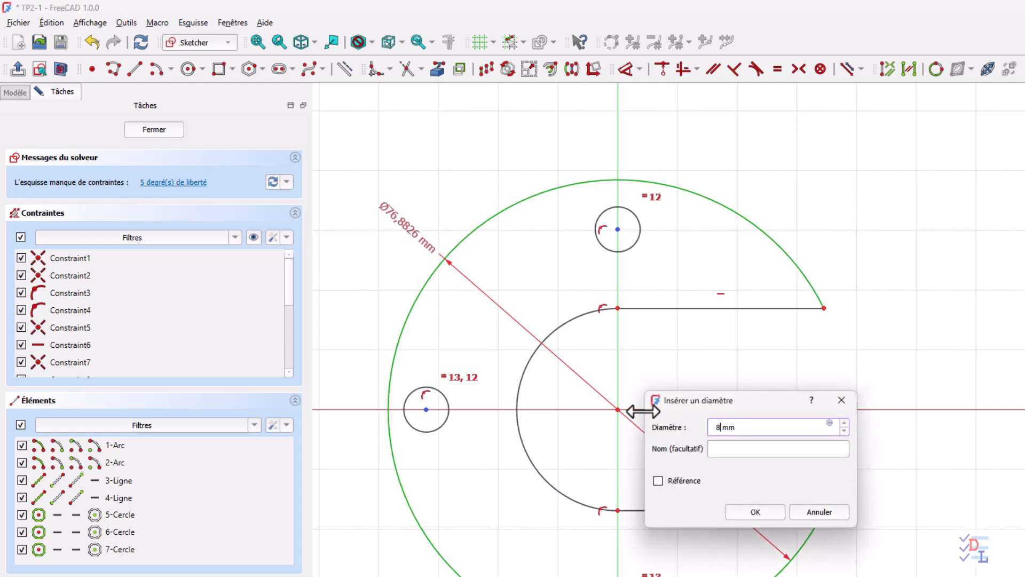
{"action": "left_click", "coordinate": [752, 510]}
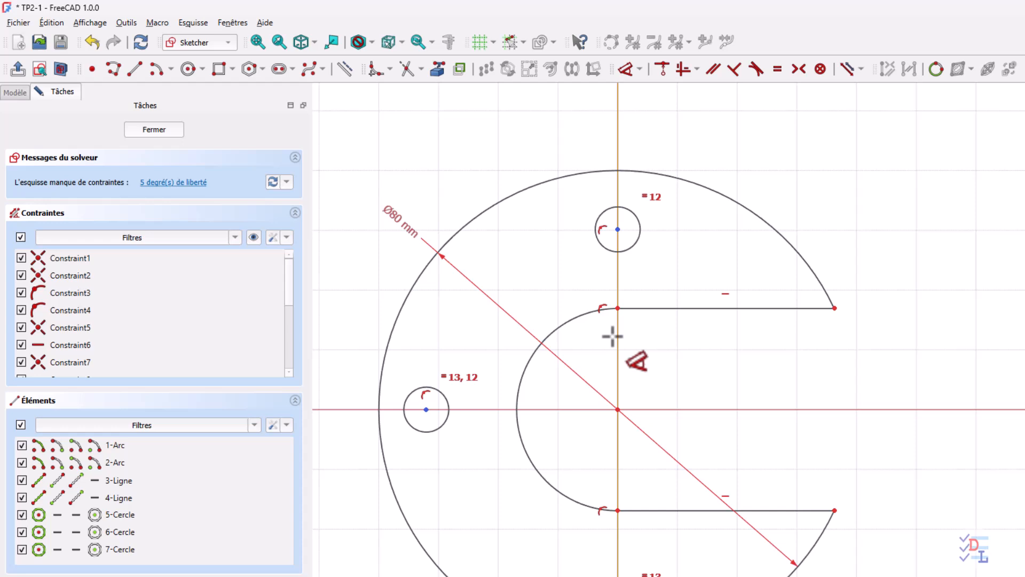
Dimension the upper small hole circle with a diameter of 10 mm
{"action": "left_click", "coordinate": [602, 244]}
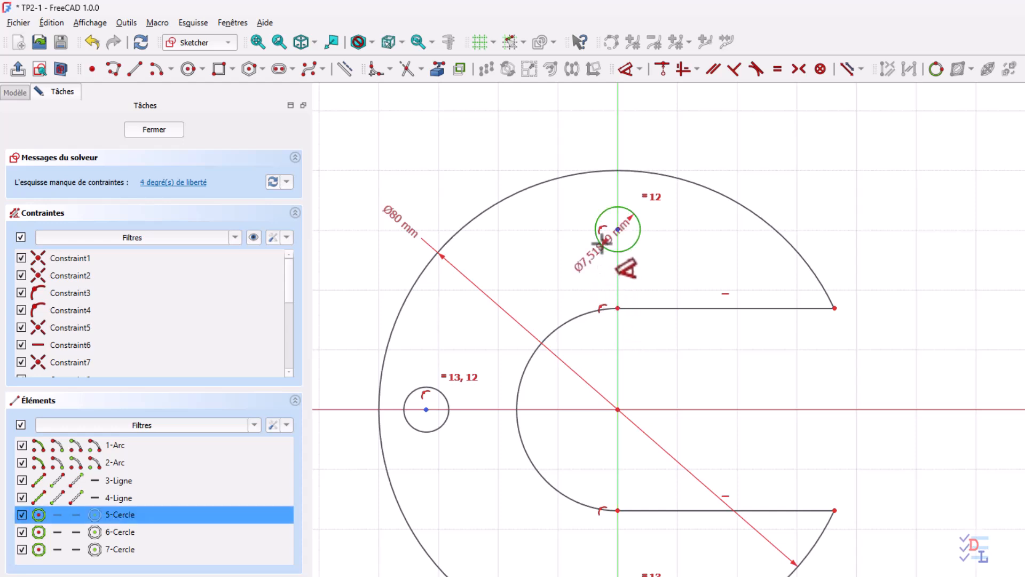
{"action": "left_click", "coordinate": [560, 178]}
{"action": "type", "text": "10"}
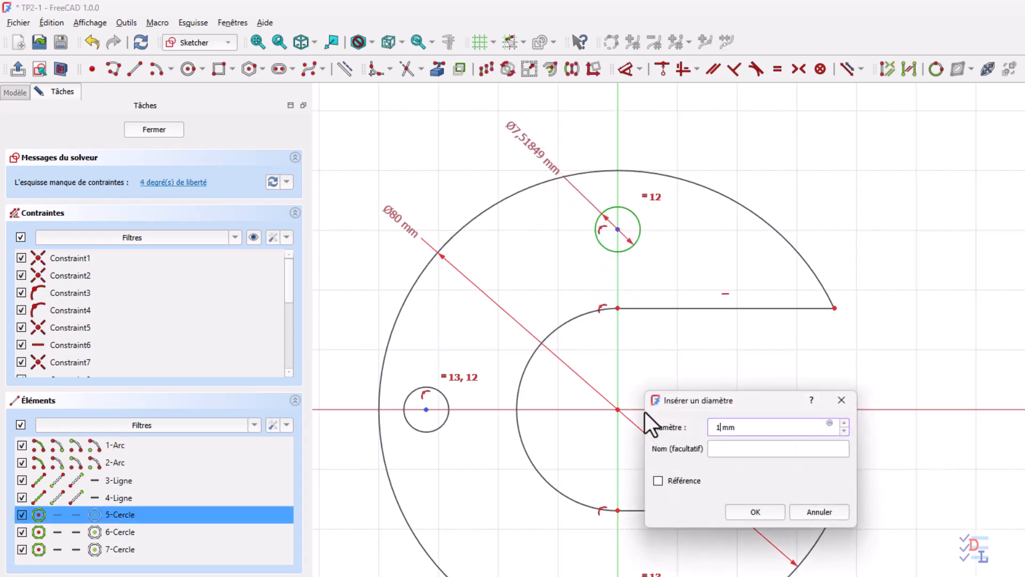
{"action": "left_click", "coordinate": [769, 509]}
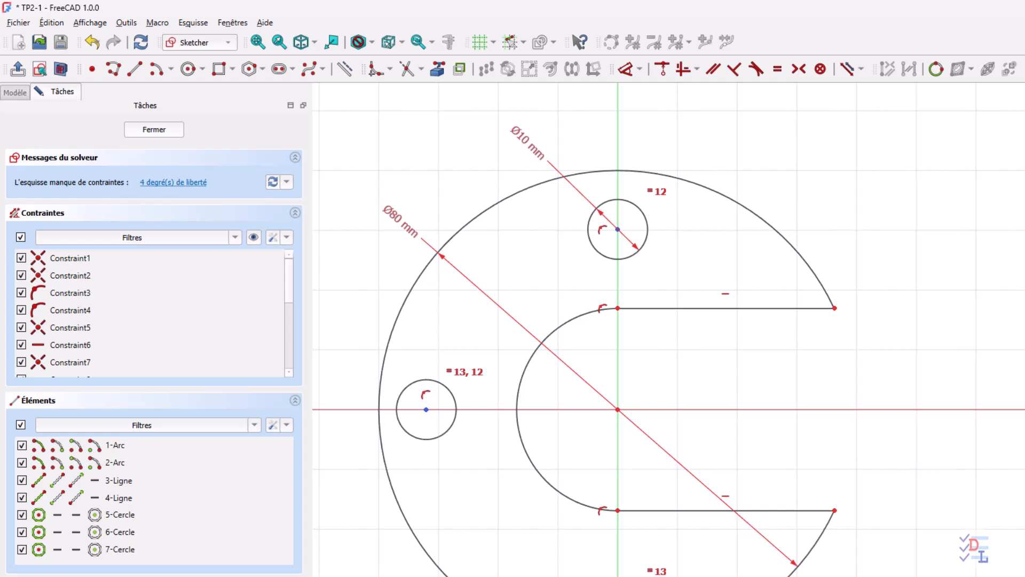
Dimension the inner slot arc as a diameter of 32 mm
{"action": "left_click", "coordinate": [575, 319]}
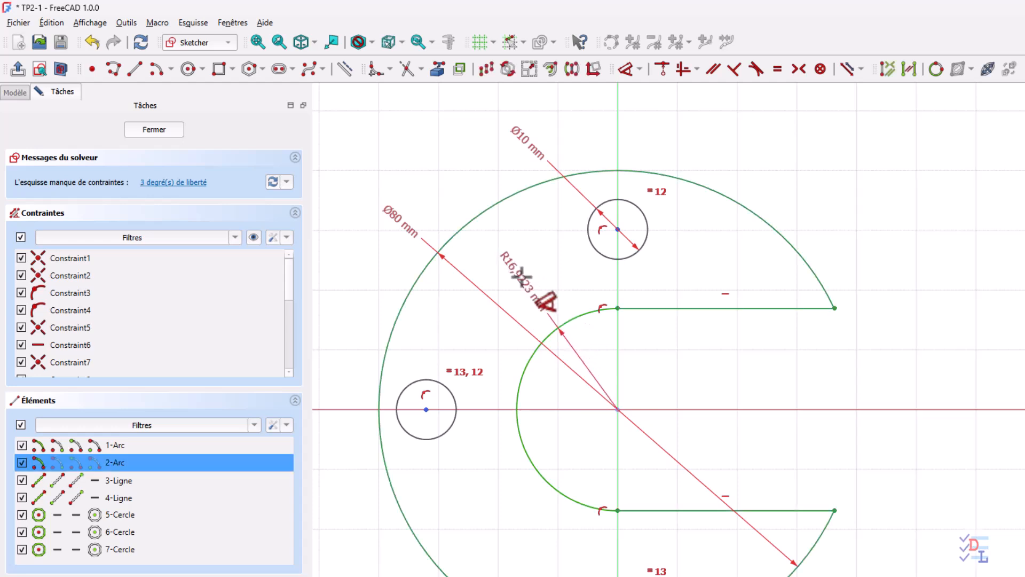
{"action": "key", "text": "m"}
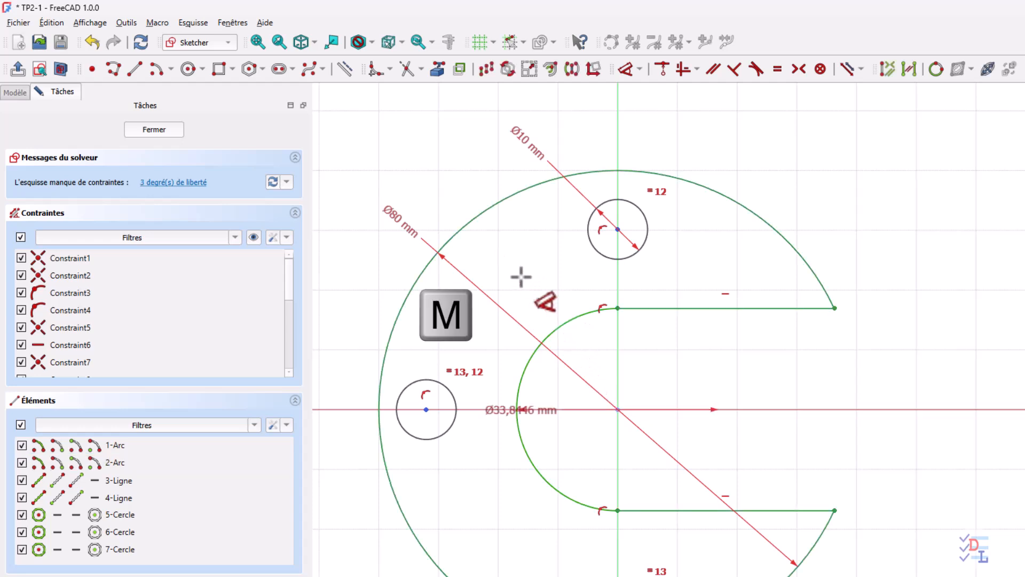
{"action": "left_click", "coordinate": [485, 463]}
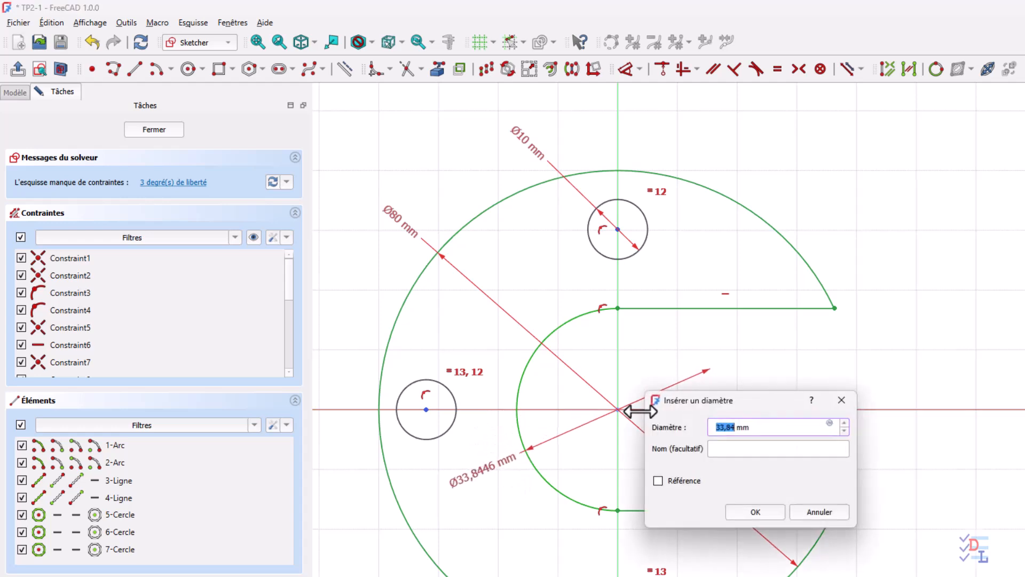
{"action": "type", "text": "32"}
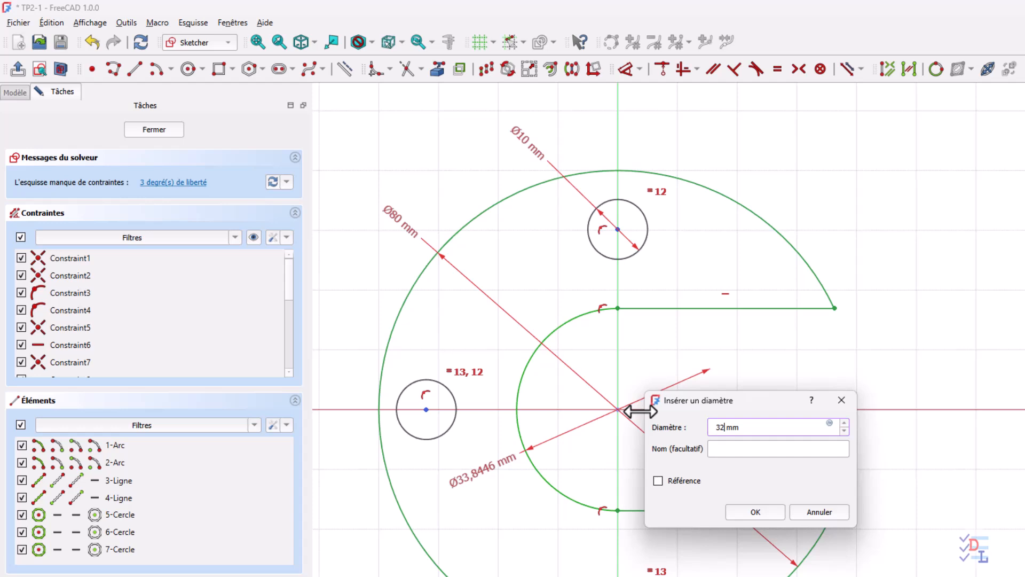
{"action": "left_click", "coordinate": [755, 516]}
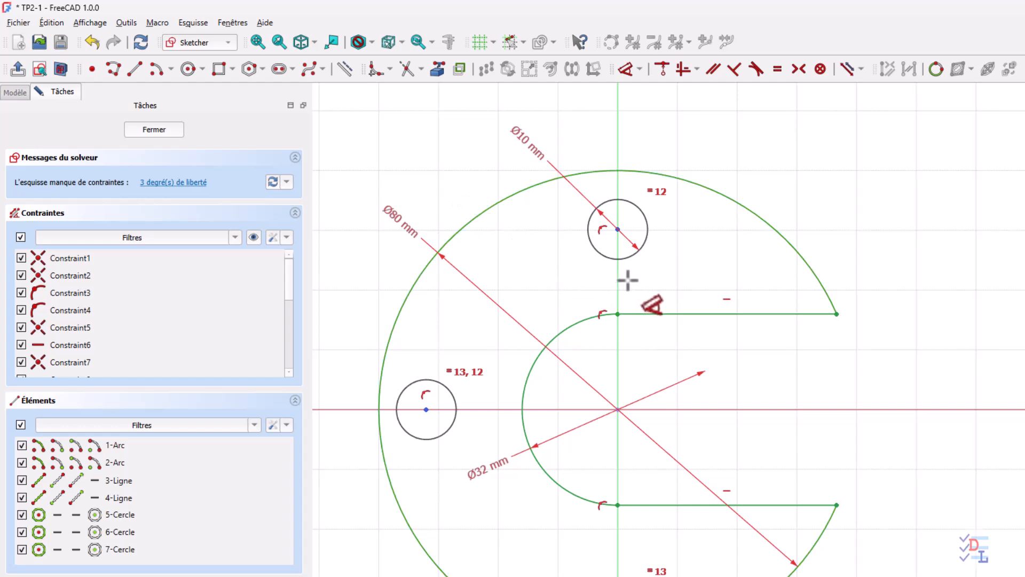
Set the vertical distance from the sketch origin to the upper hole's centre to 28 mm
{"action": "left_click", "coordinate": [618, 230]}
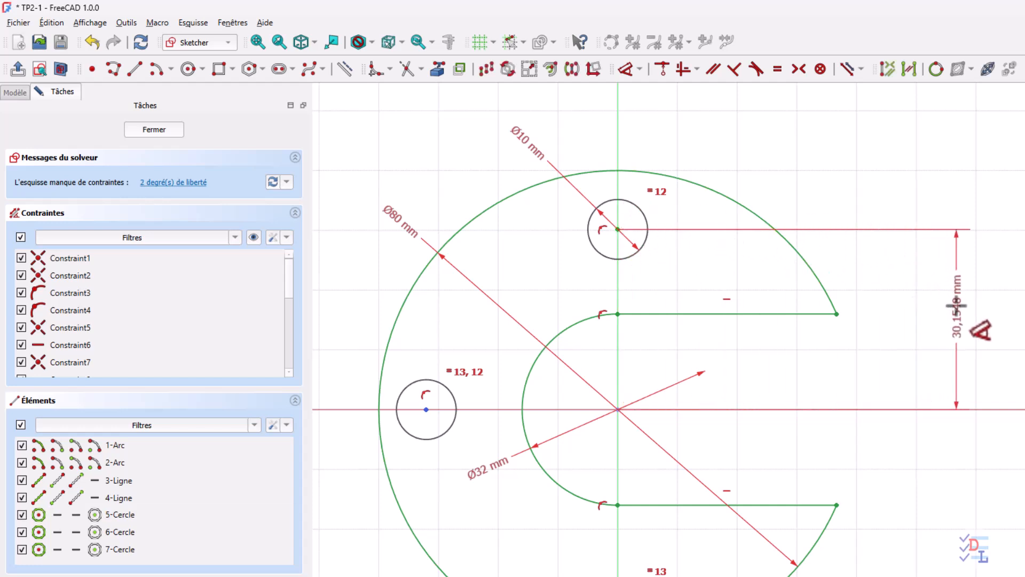
{"action": "left_click", "coordinate": [956, 306]}
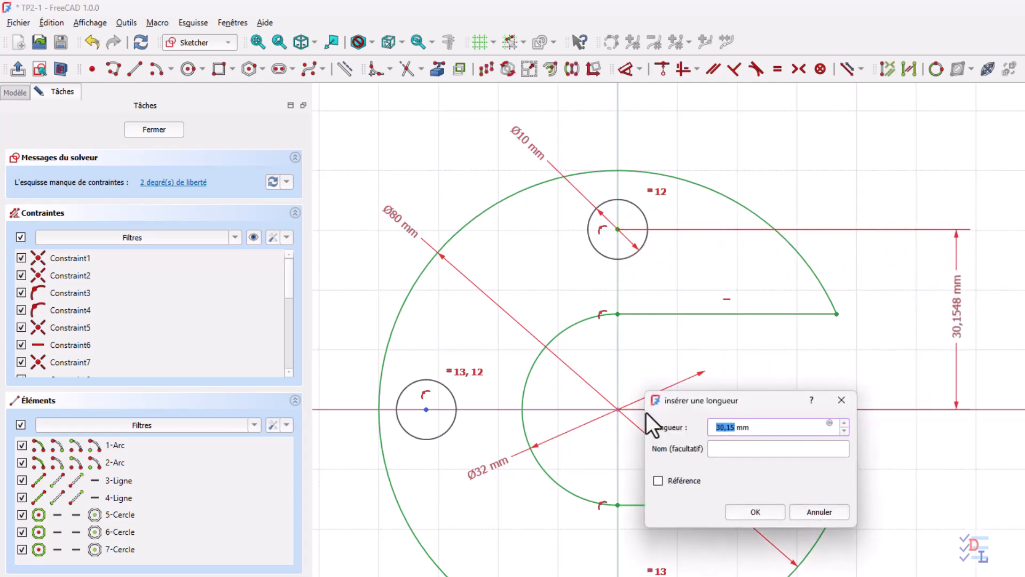
{"action": "type", "text": "28"}
{"action": "left_click", "coordinate": [744, 512]}
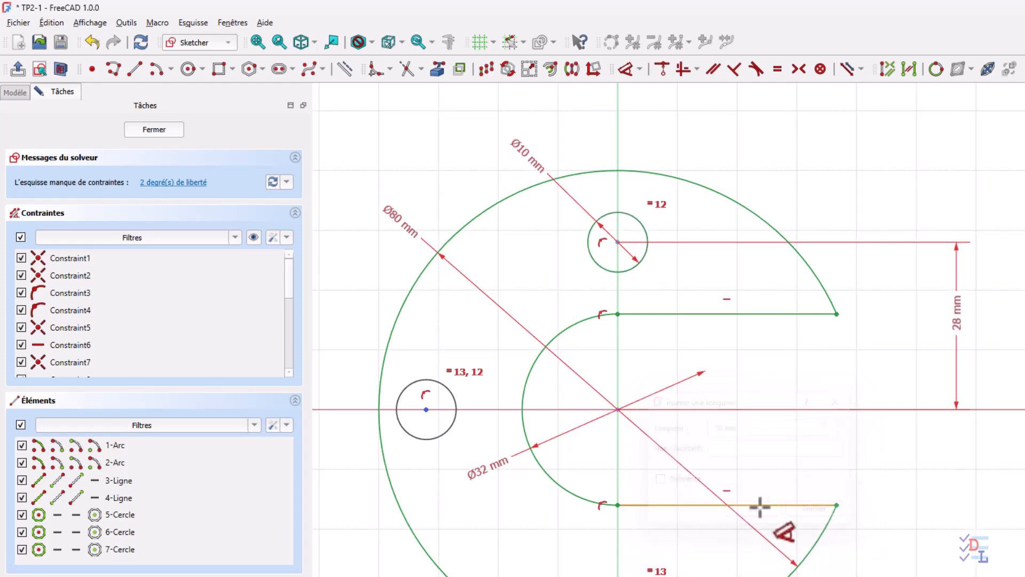
Set the horizontal distance from the sketch origin to the left hole's centre to 28 mm
{"action": "left_click", "coordinate": [426, 409]}
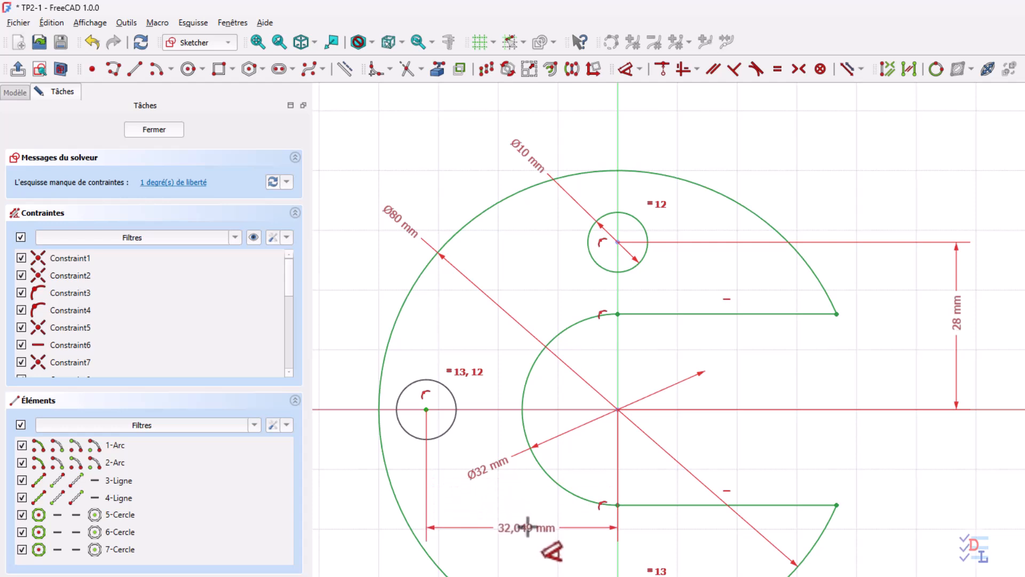
{"action": "left_click", "coordinate": [526, 526]}
{"action": "type", "text": "28"}
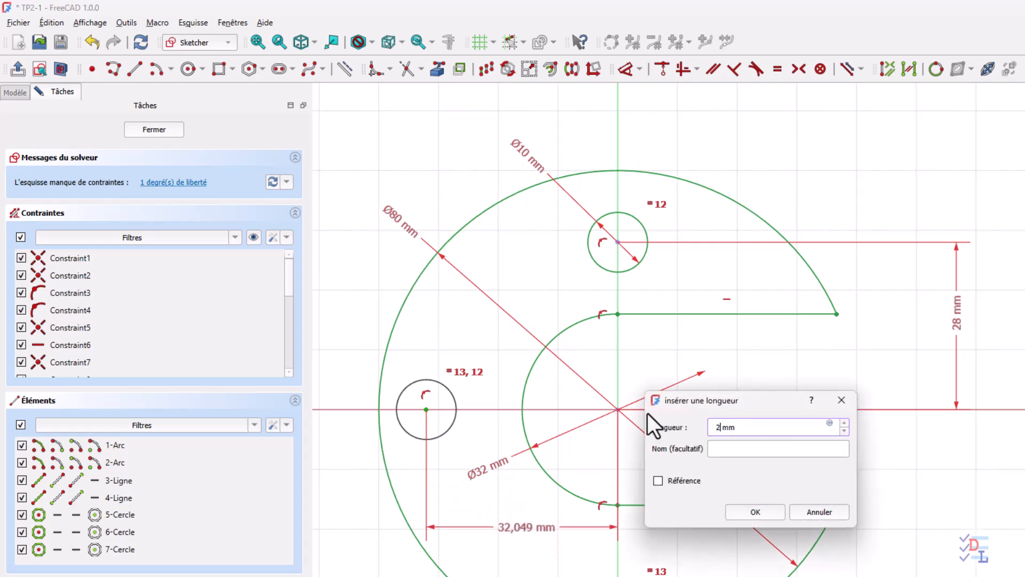
{"action": "left_click", "coordinate": [761, 513]}
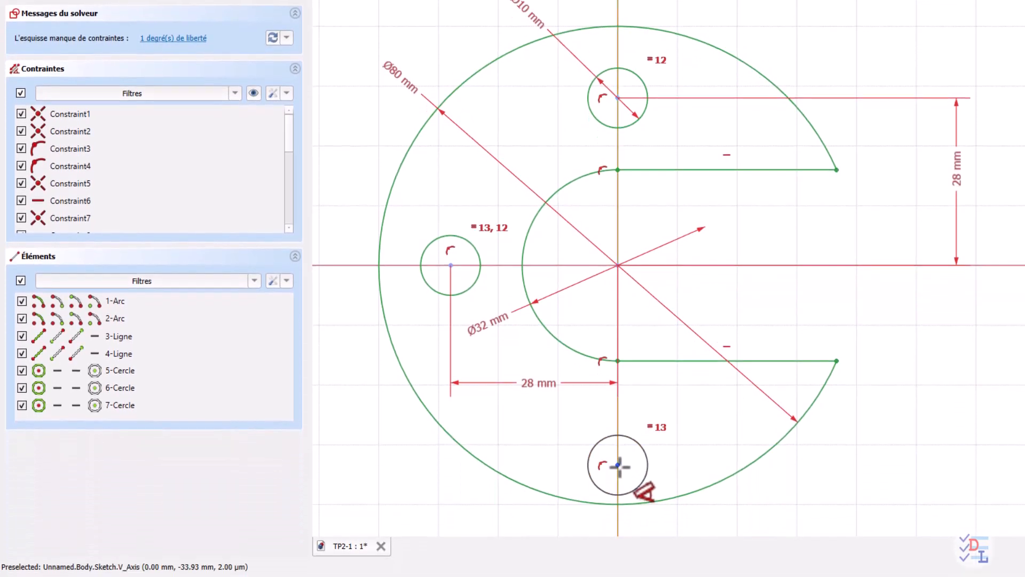
Set the vertical distance from the sketch origin to the lower hole's centre to 28 mm and end dimensioning
{"action": "left_click", "coordinate": [617, 497]}
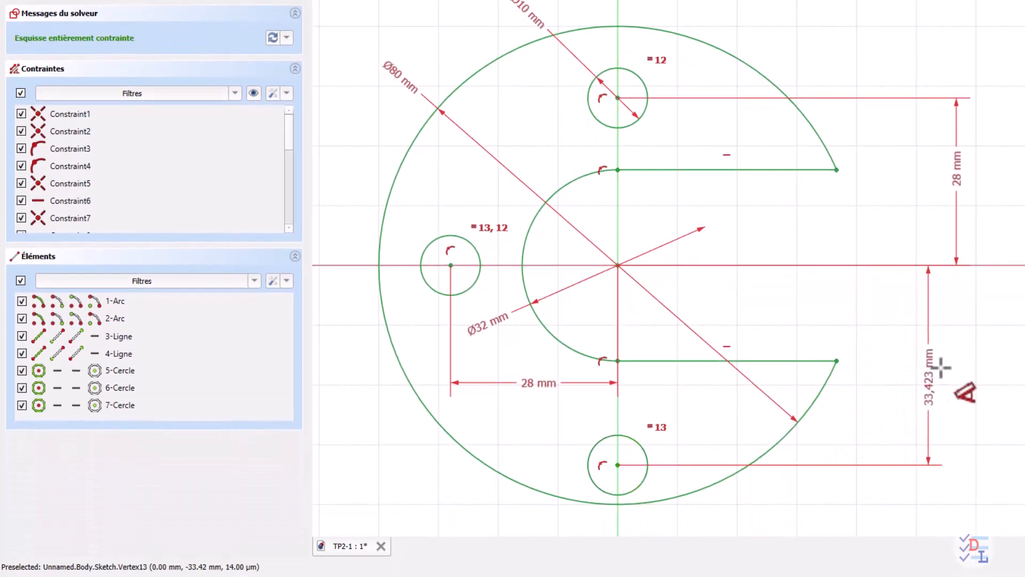
{"action": "left_click", "coordinate": [962, 333]}
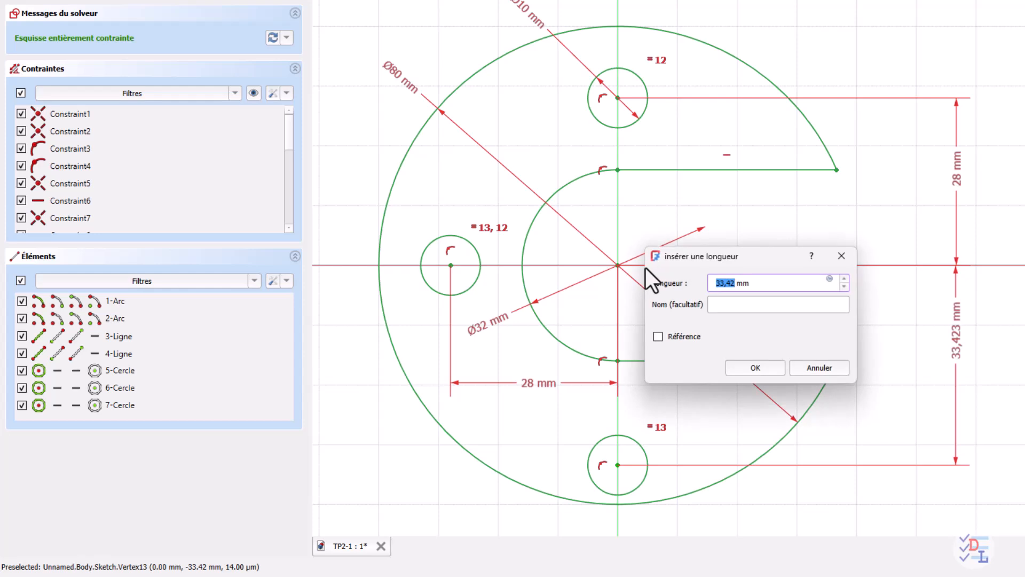
{"action": "type", "text": "28"}
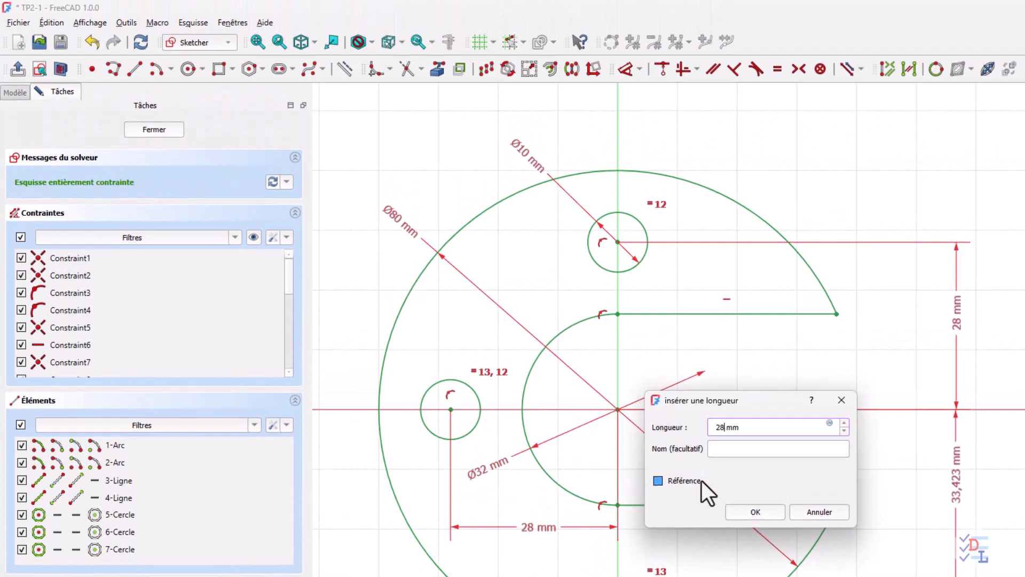
{"action": "left_click", "coordinate": [755, 511]}
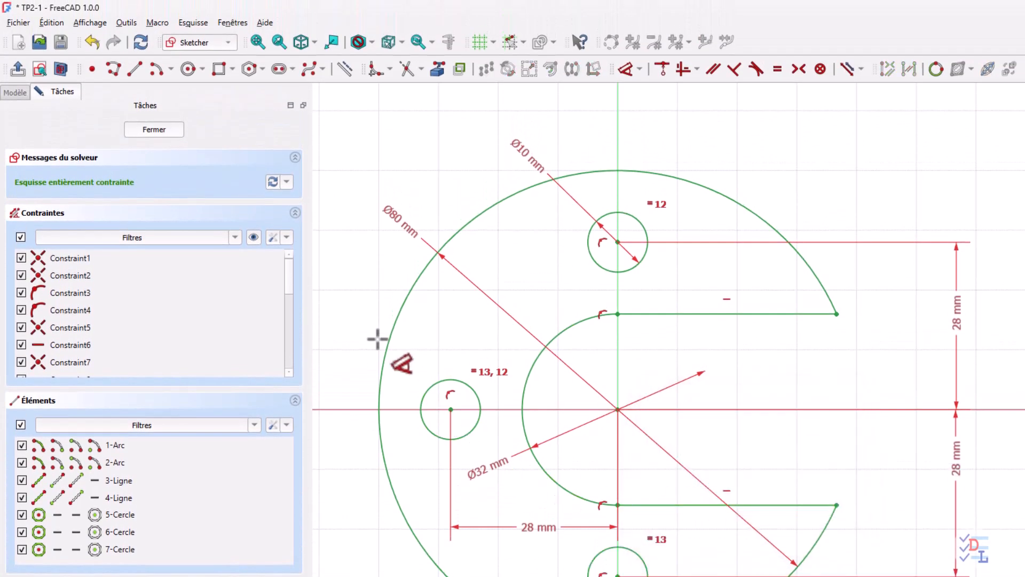
{"action": "right_click", "coordinate": [353, 270]}
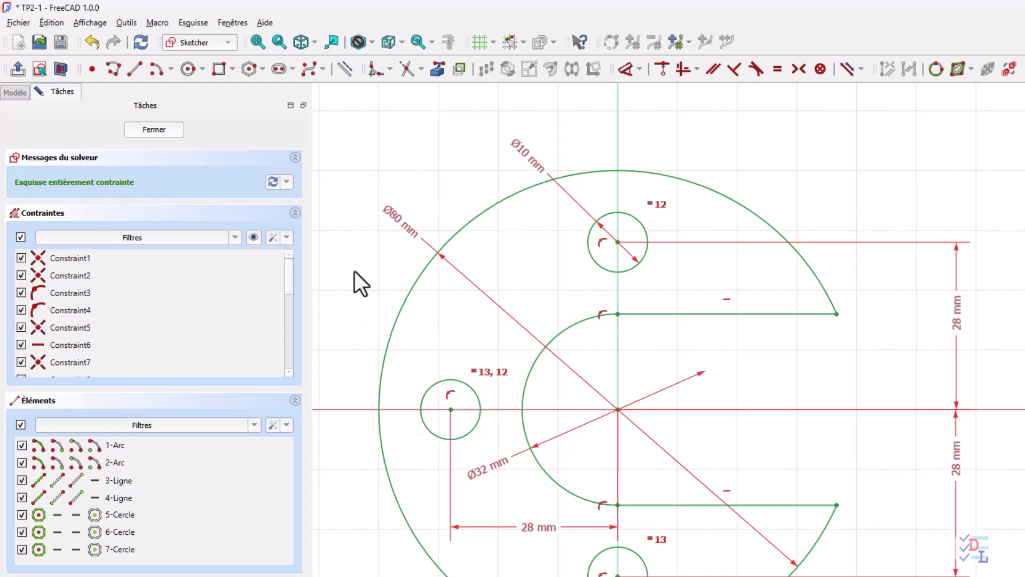
Close the sketch and pad the profile to a length of 10 mm, symmetric to the sketch plane
{"action": "left_click", "coordinate": [154, 130]}
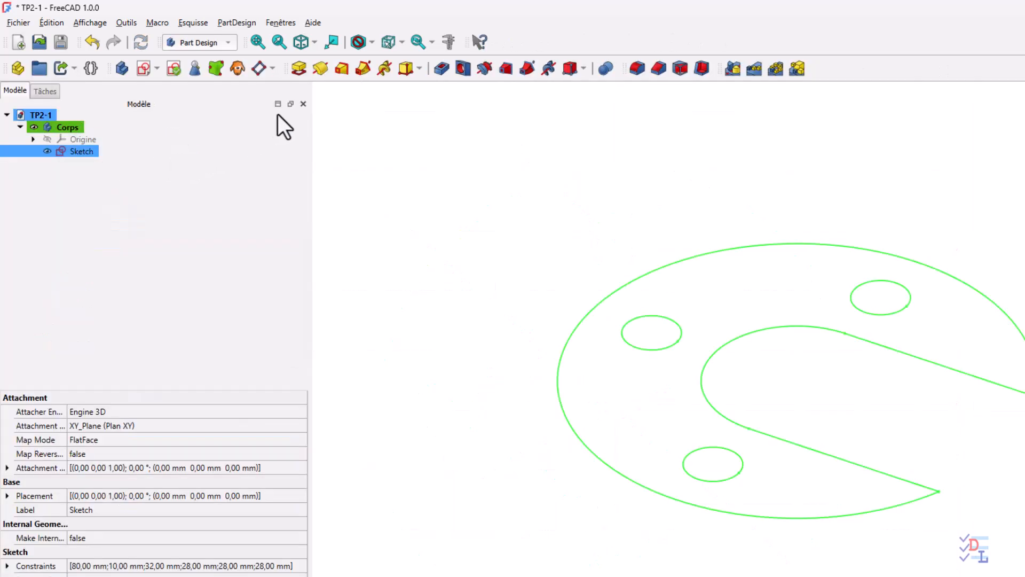
{"action": "left_click", "coordinate": [297, 69]}
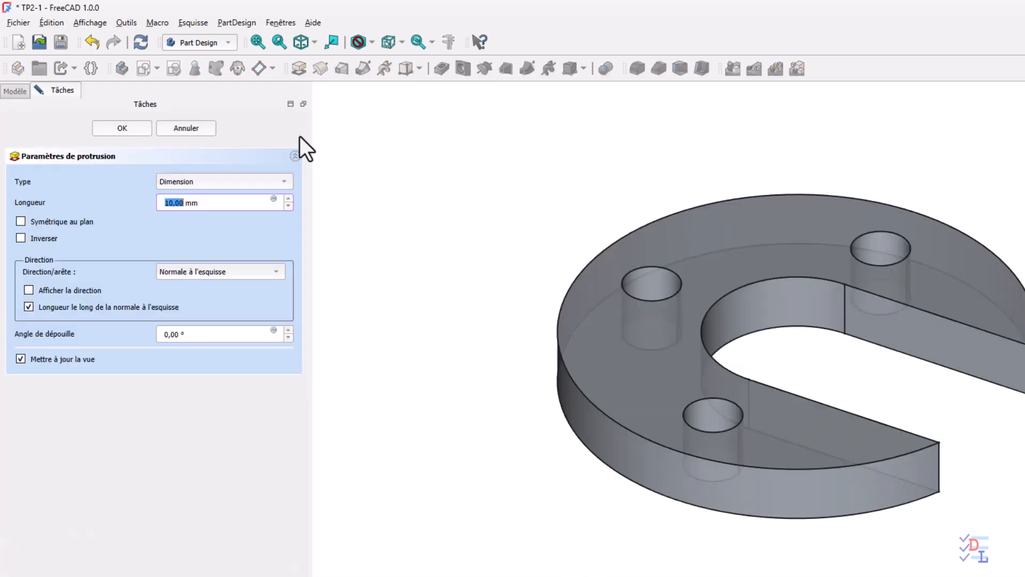
{"action": "left_click", "coordinate": [50, 223]}
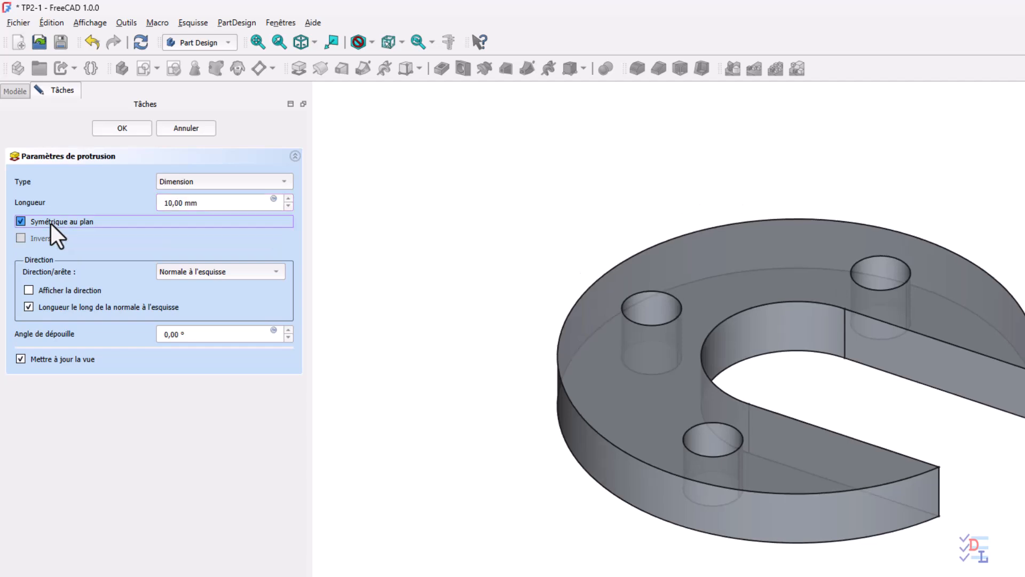
{"action": "left_click", "coordinate": [127, 127]}
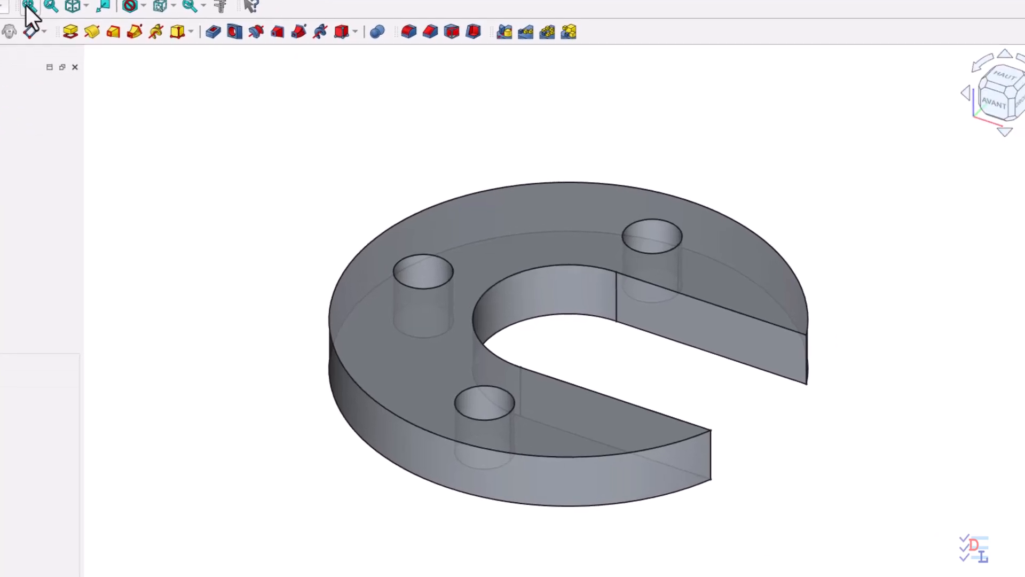
{"action": "left_click", "coordinate": [5, 5]}
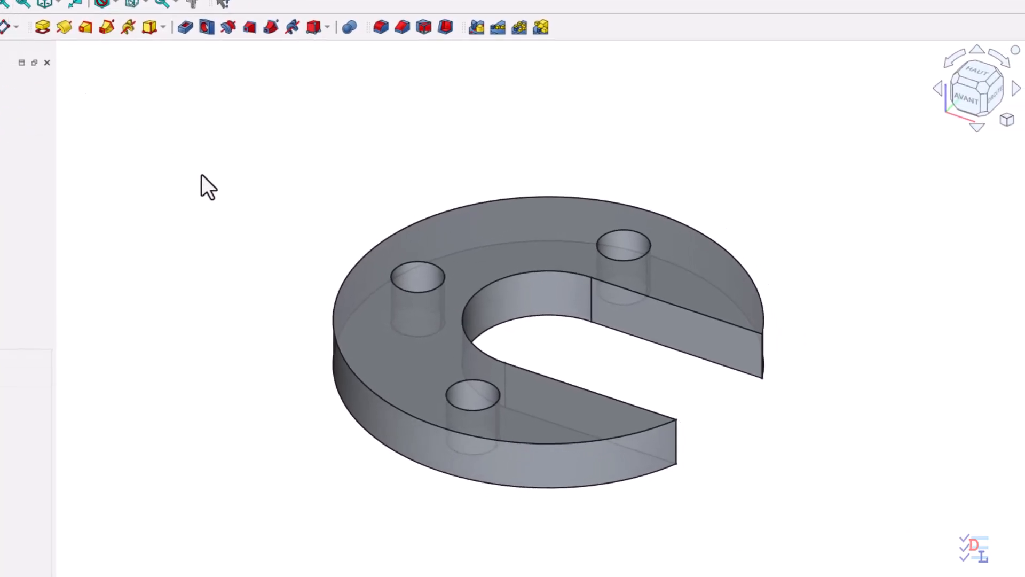